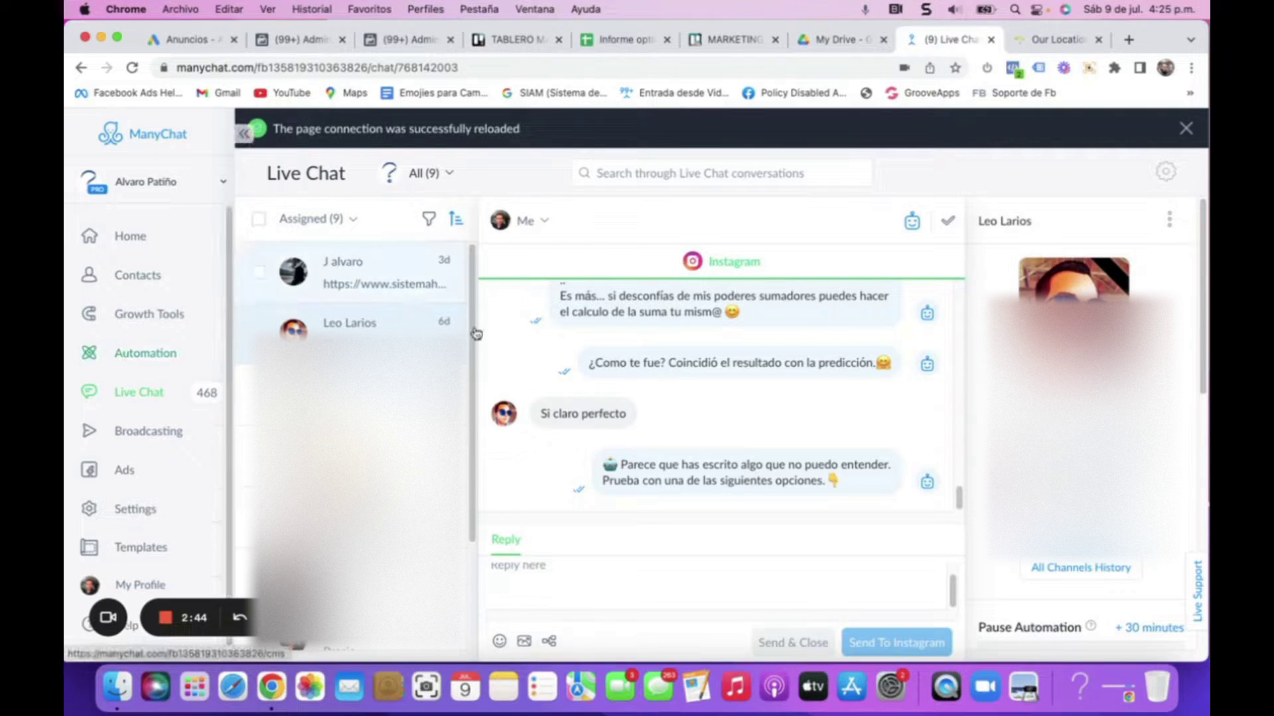
Set Live Chat Behavior in the account settings to "Any message starts a conversation" and read the option's description
left_click(118, 518)
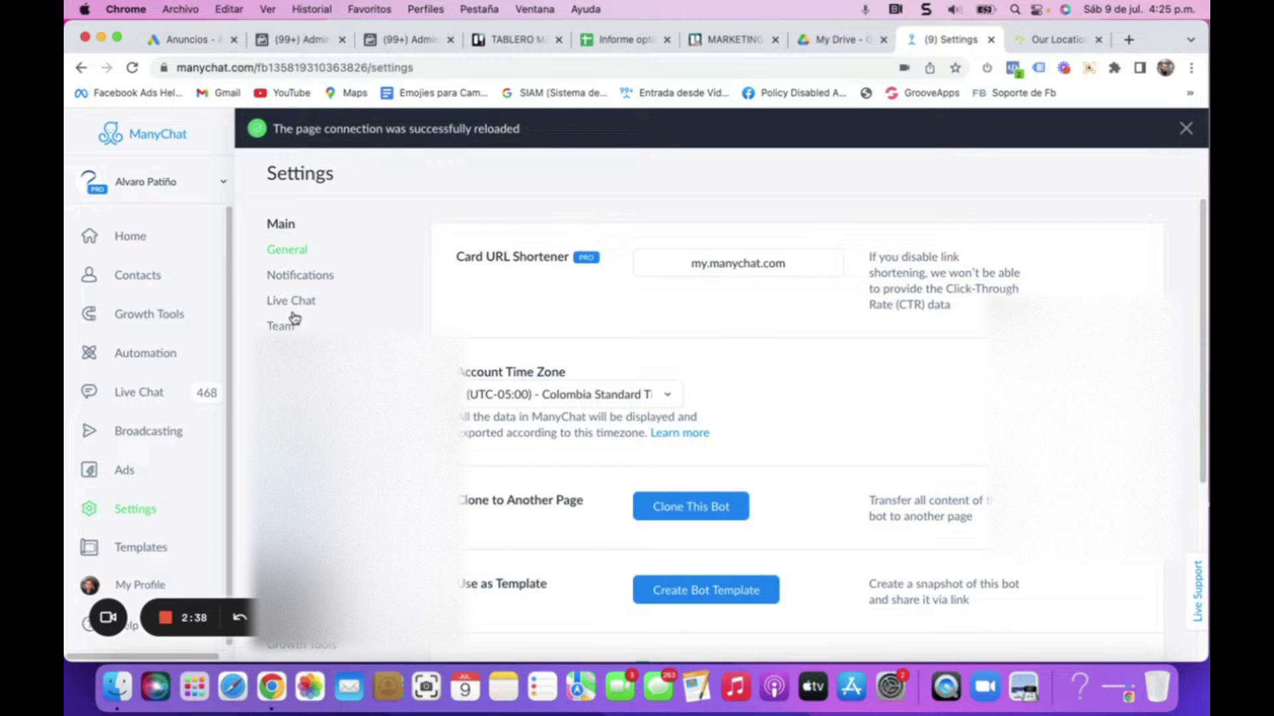
left_click(296, 303)
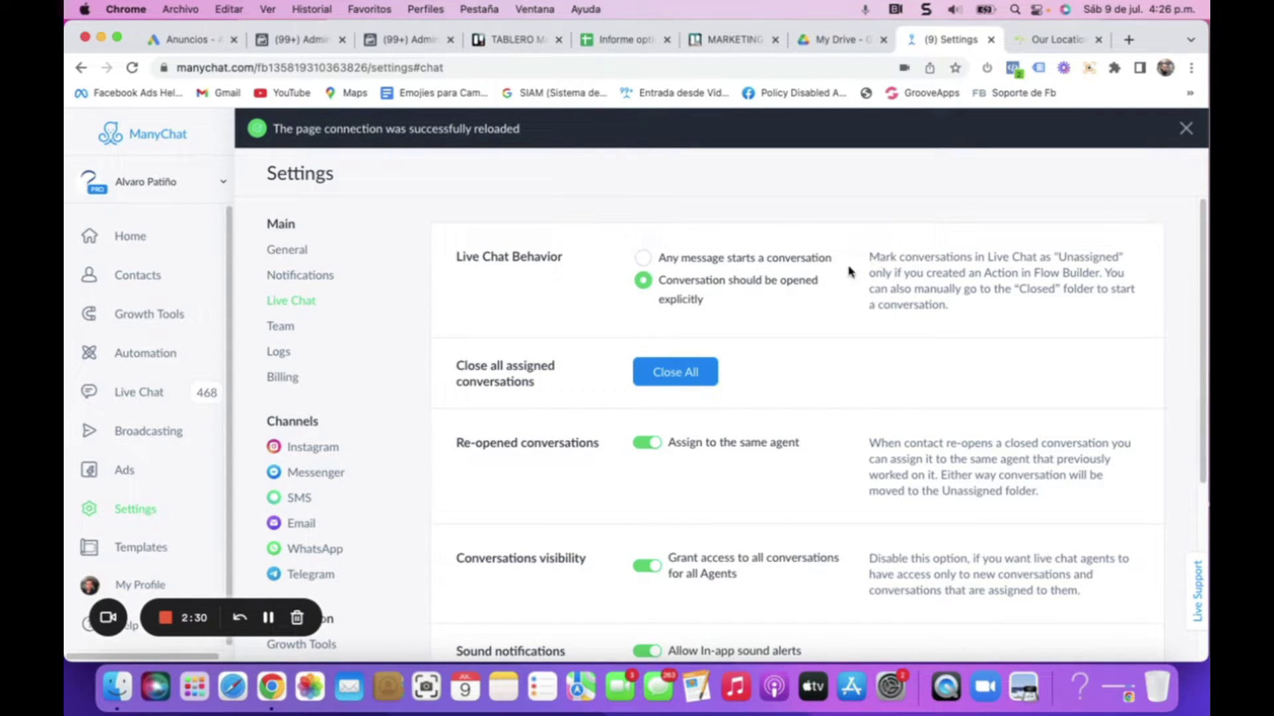
left_click(643, 258)
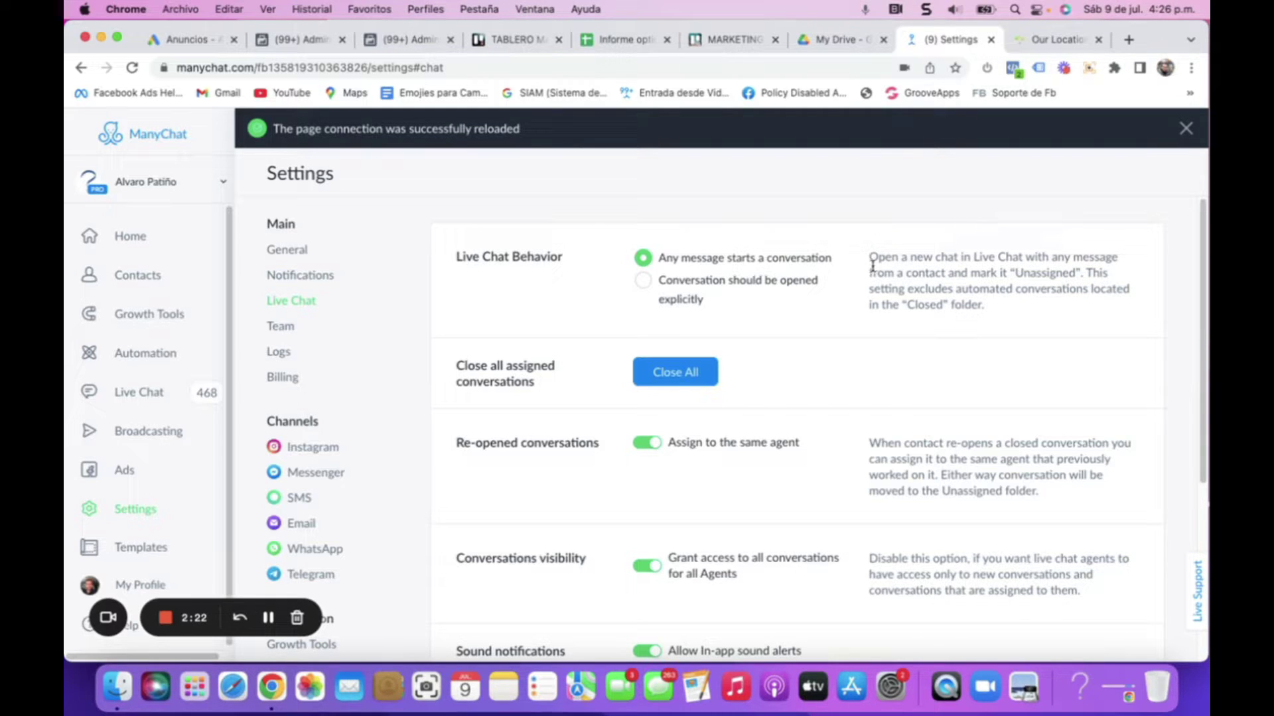
left_click_drag(869, 261, 888, 261)
left_click_drag(1015, 273, 1076, 275)
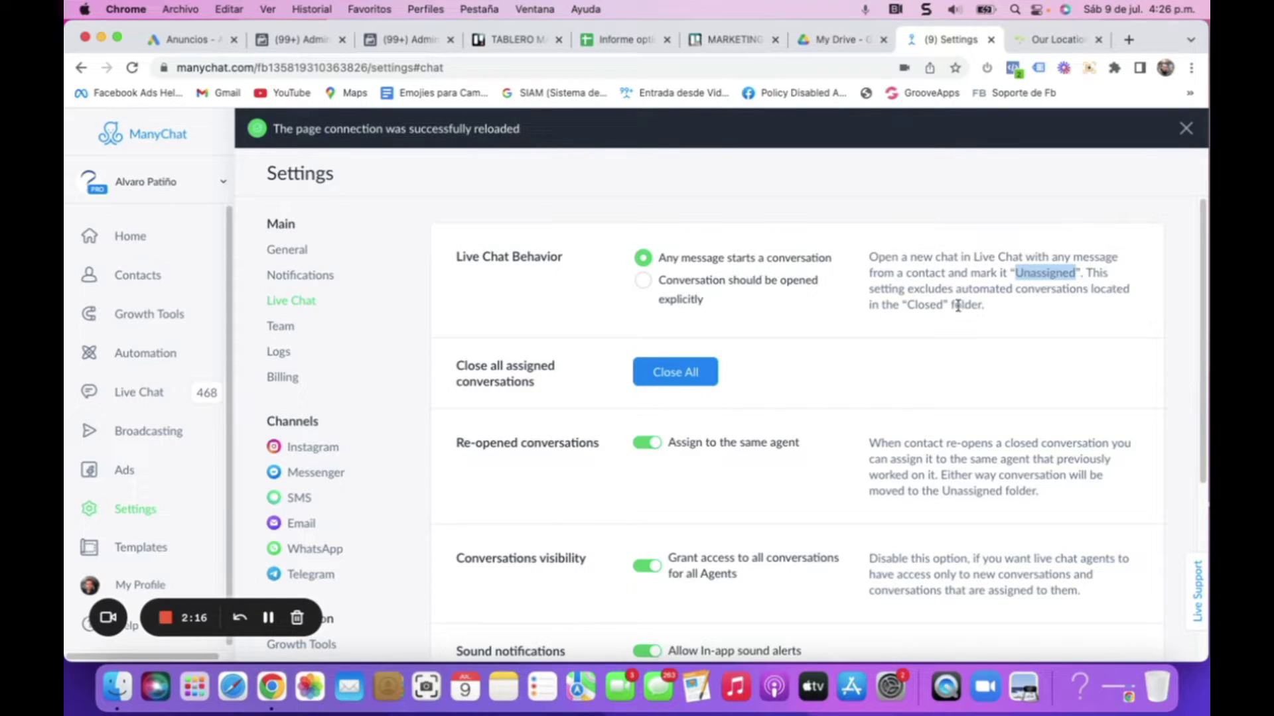
left_click_drag(1085, 272, 1096, 312)
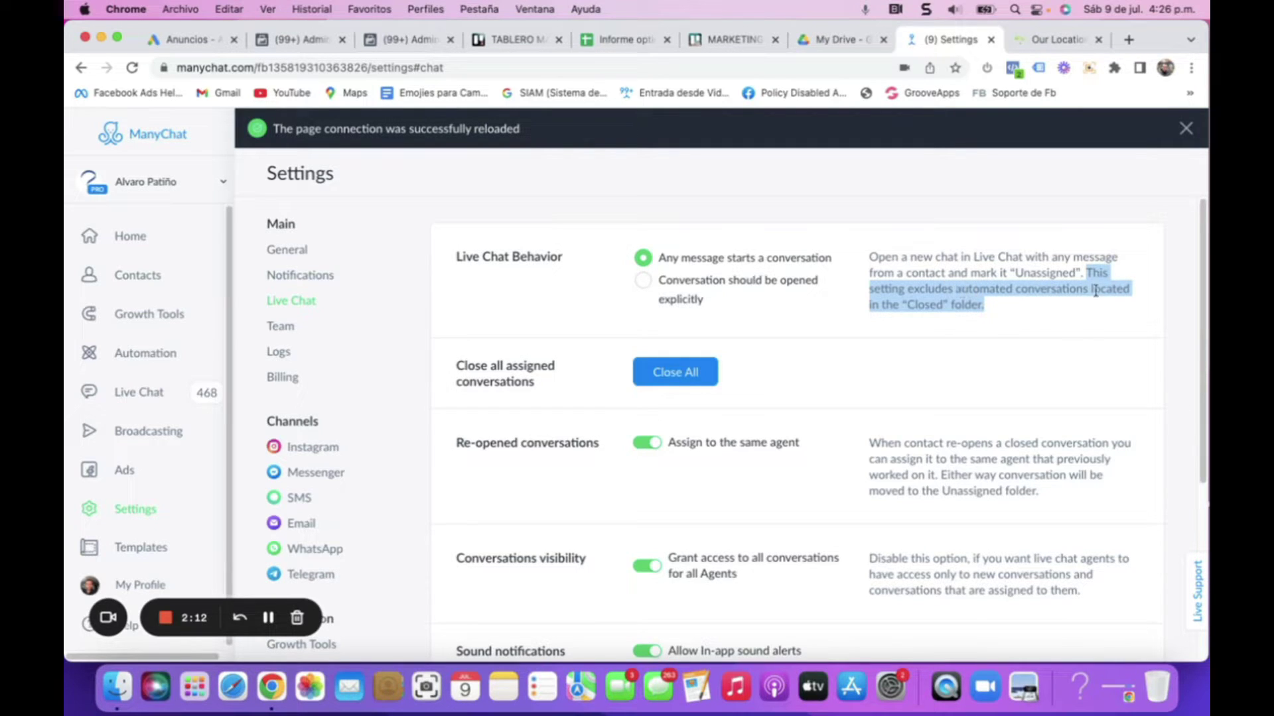
left_click(914, 307)
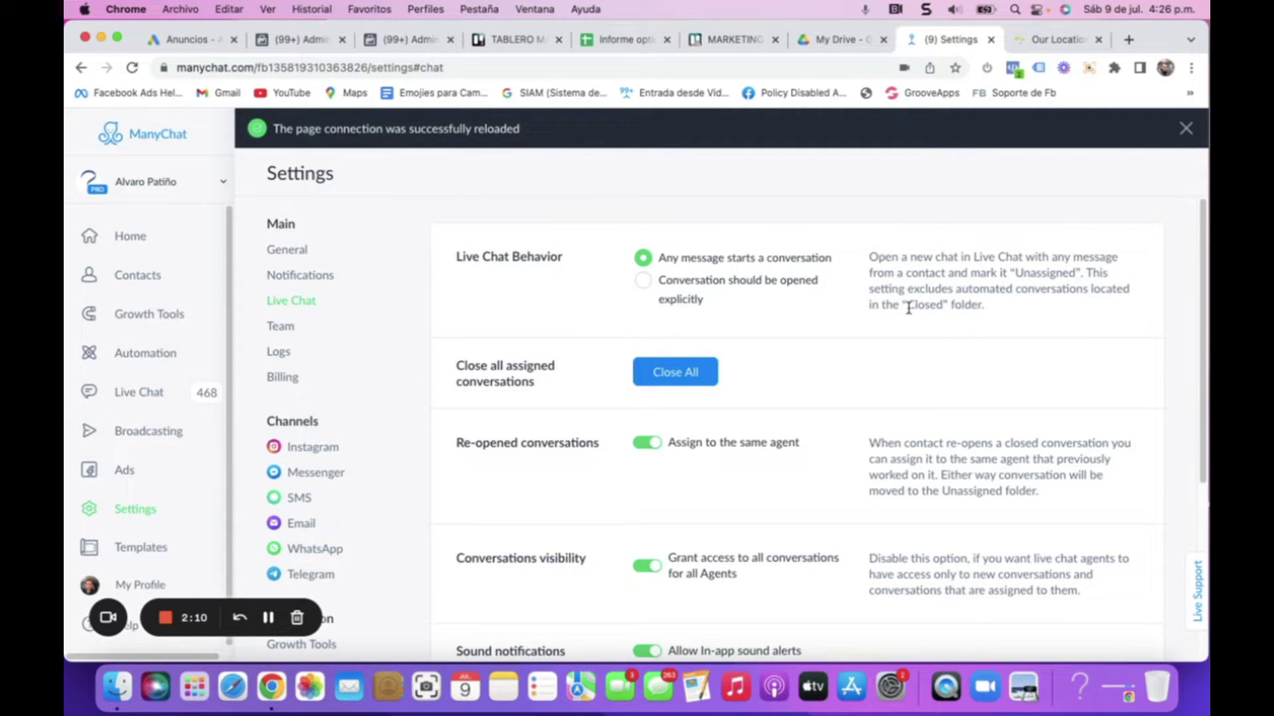
left_click_drag(908, 308, 937, 307)
Set Live Chat Behavior to "Conversation should be opened explicitly" and highlight "Unassigned" in its description
left_click(642, 281)
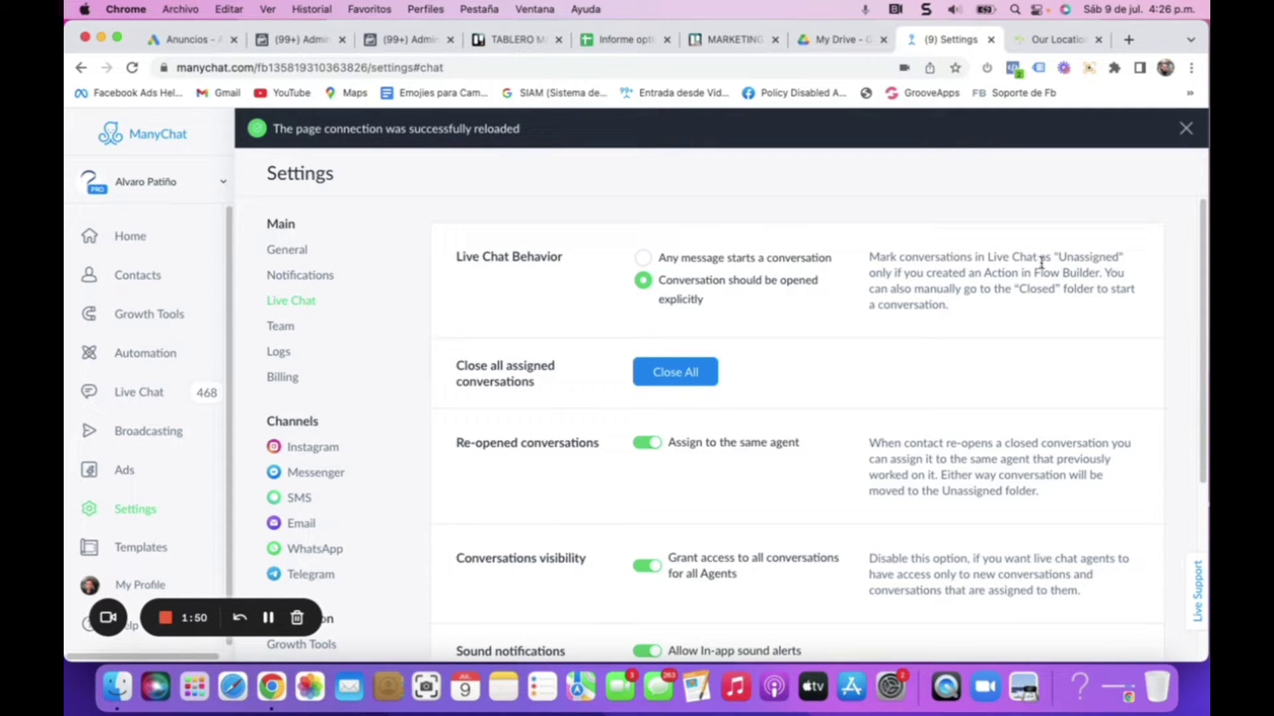
left_click_drag(1056, 258, 1156, 261)
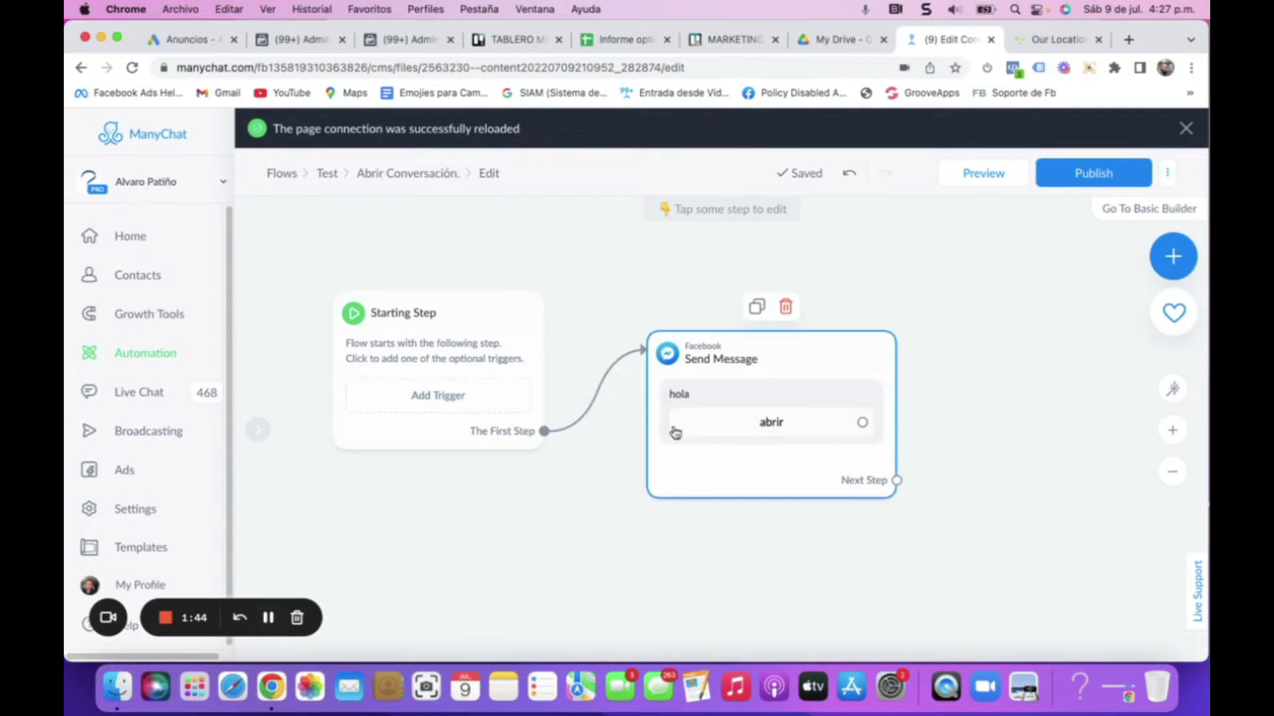
Reposition the Starting Step and Send Message blocks in the Abrir Conversación flow to make room beside them
scroll(475, 395, "down", 2)
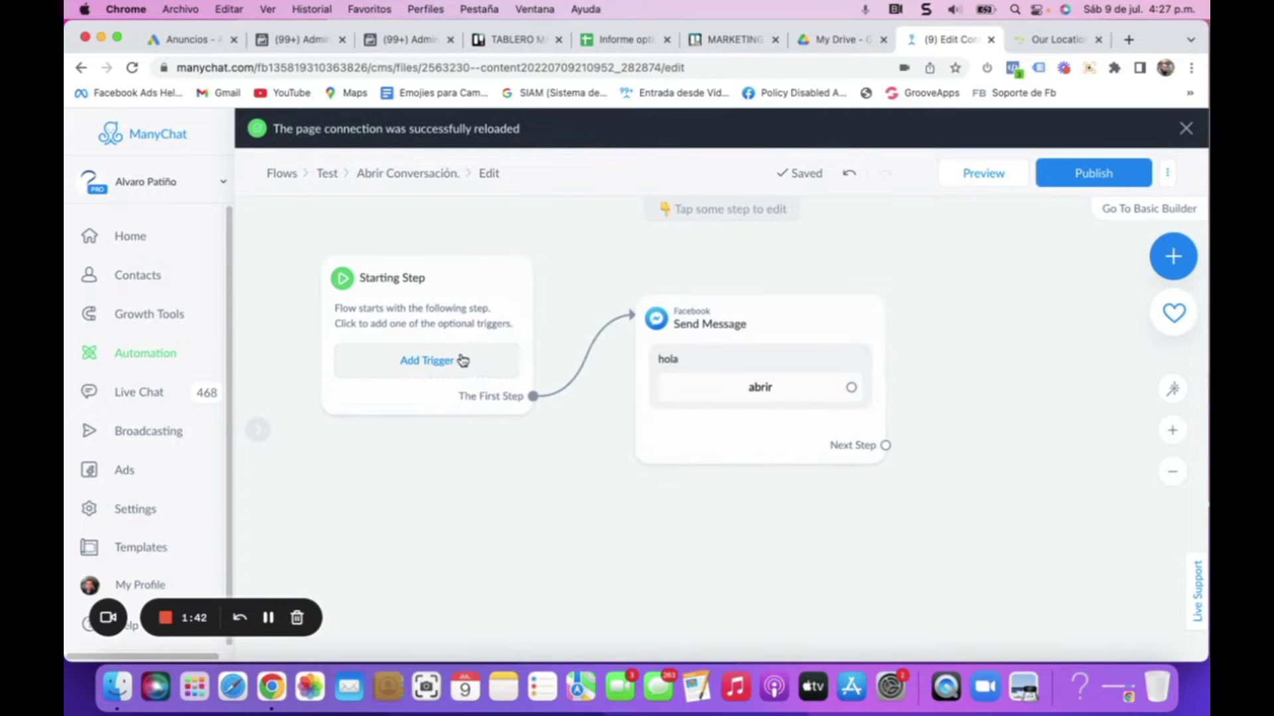
left_click_drag(422, 301, 349, 280)
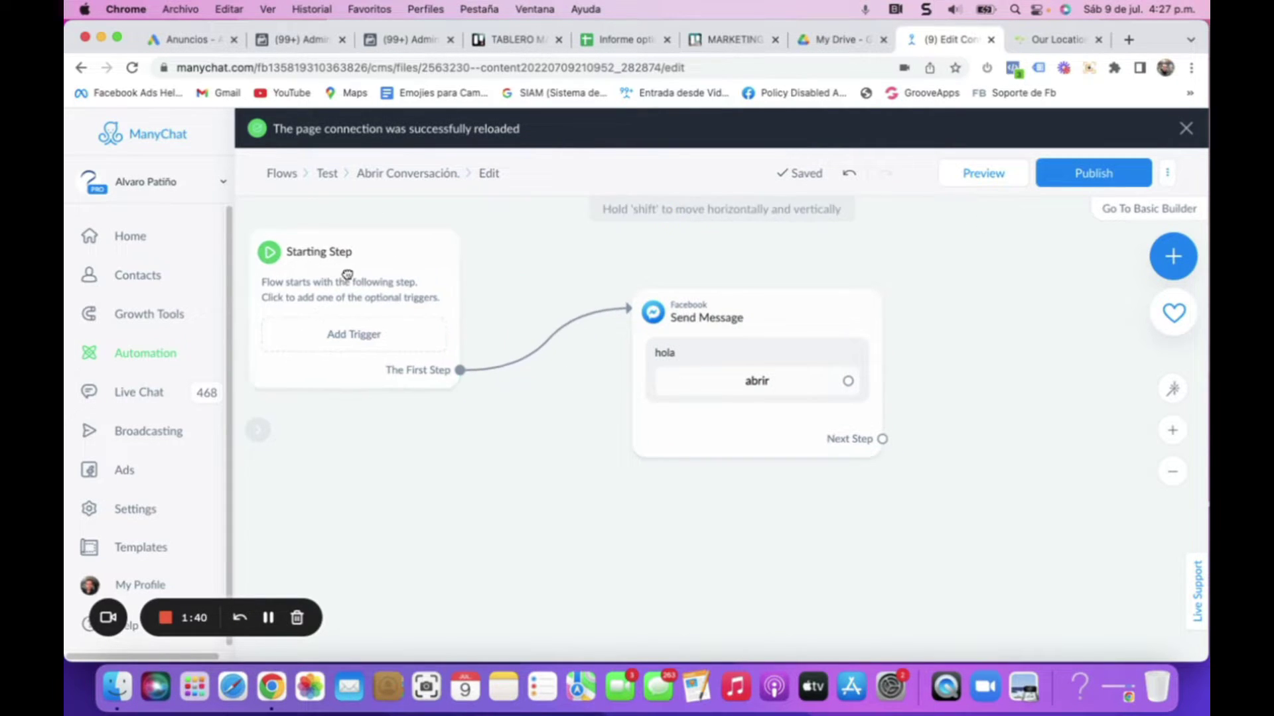
left_click_drag(766, 358, 705, 389)
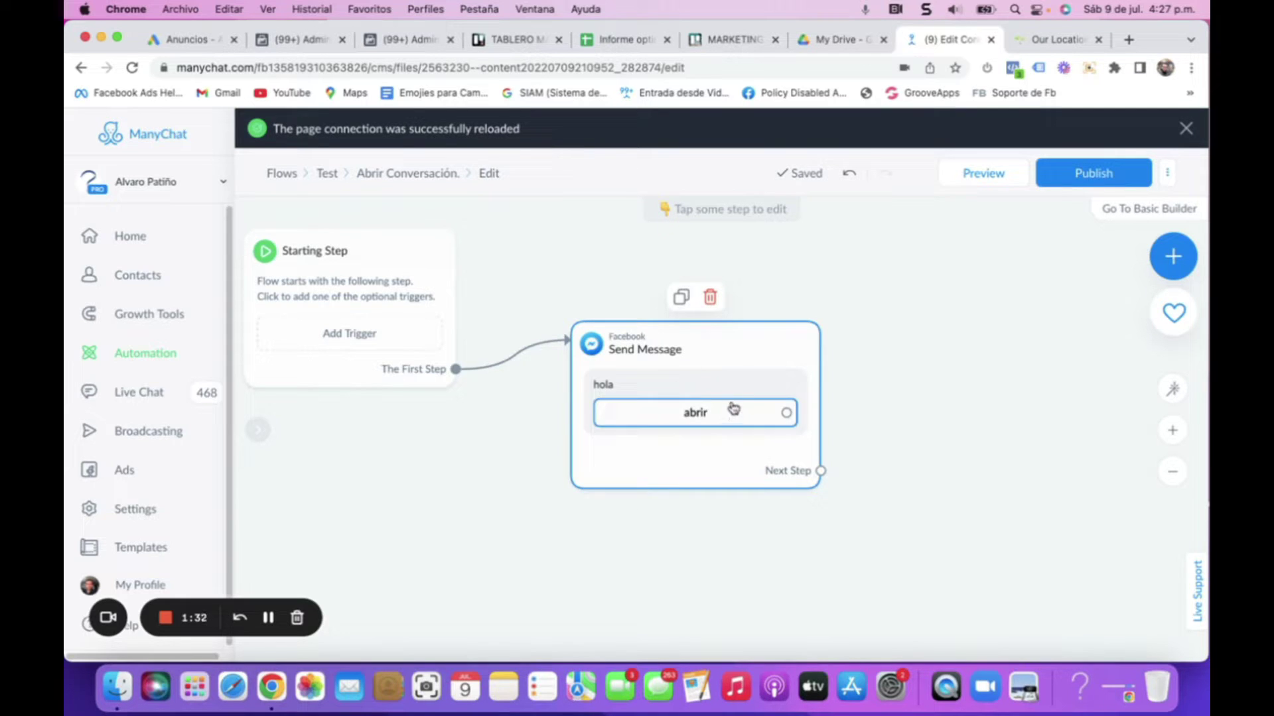
Connect the "abrir" button to a new Actions step with "Mark conversation as Open" and publish the flow
left_click_drag(786, 414, 888, 357)
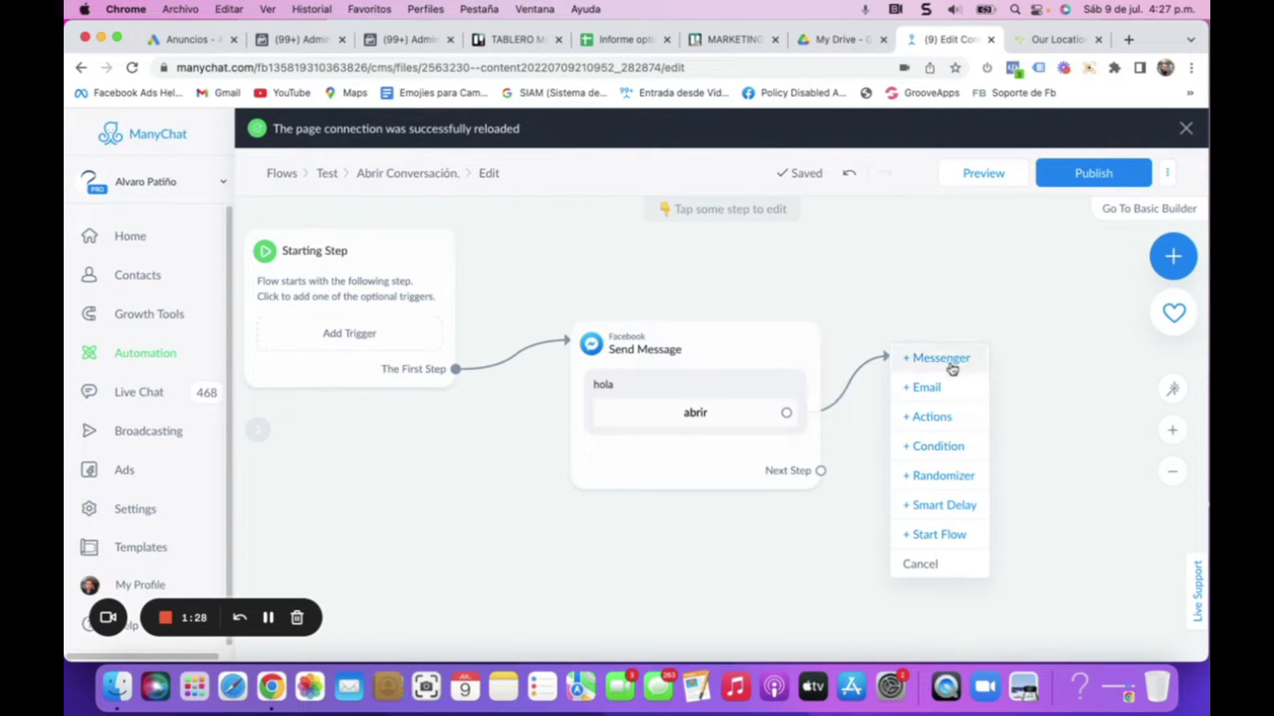
left_click(929, 417)
left_click(318, 308)
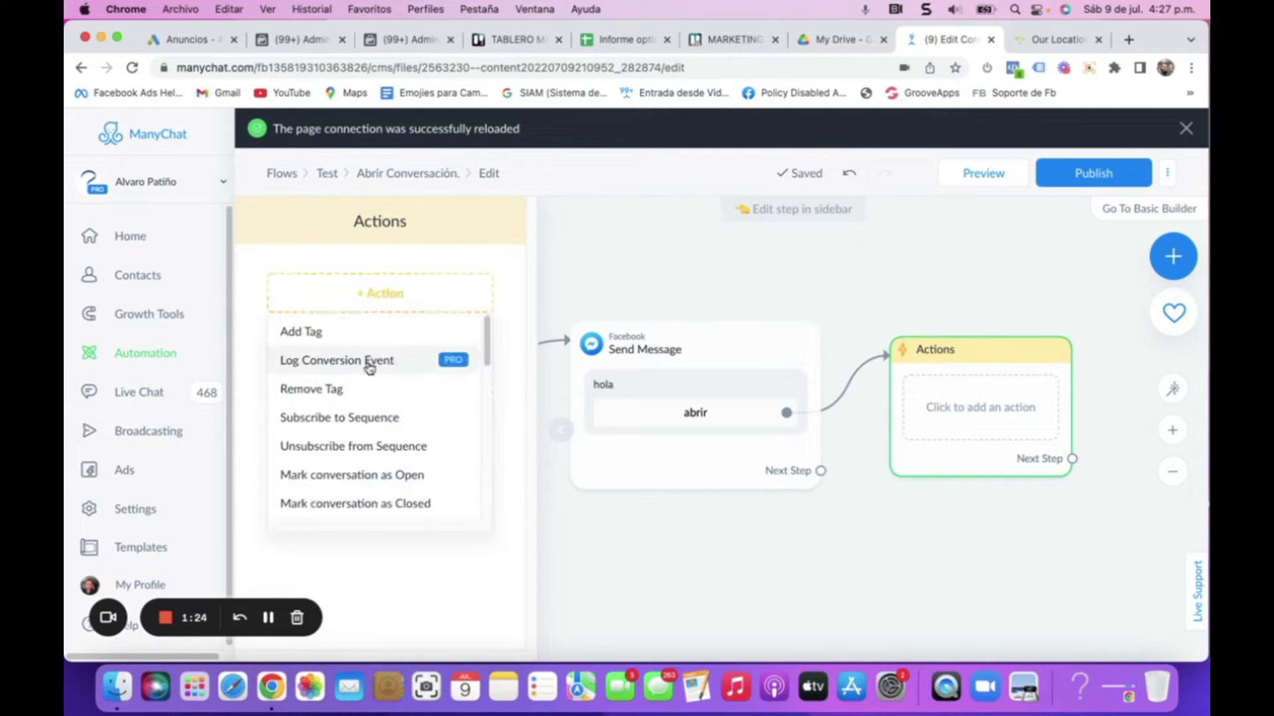
left_click(403, 476)
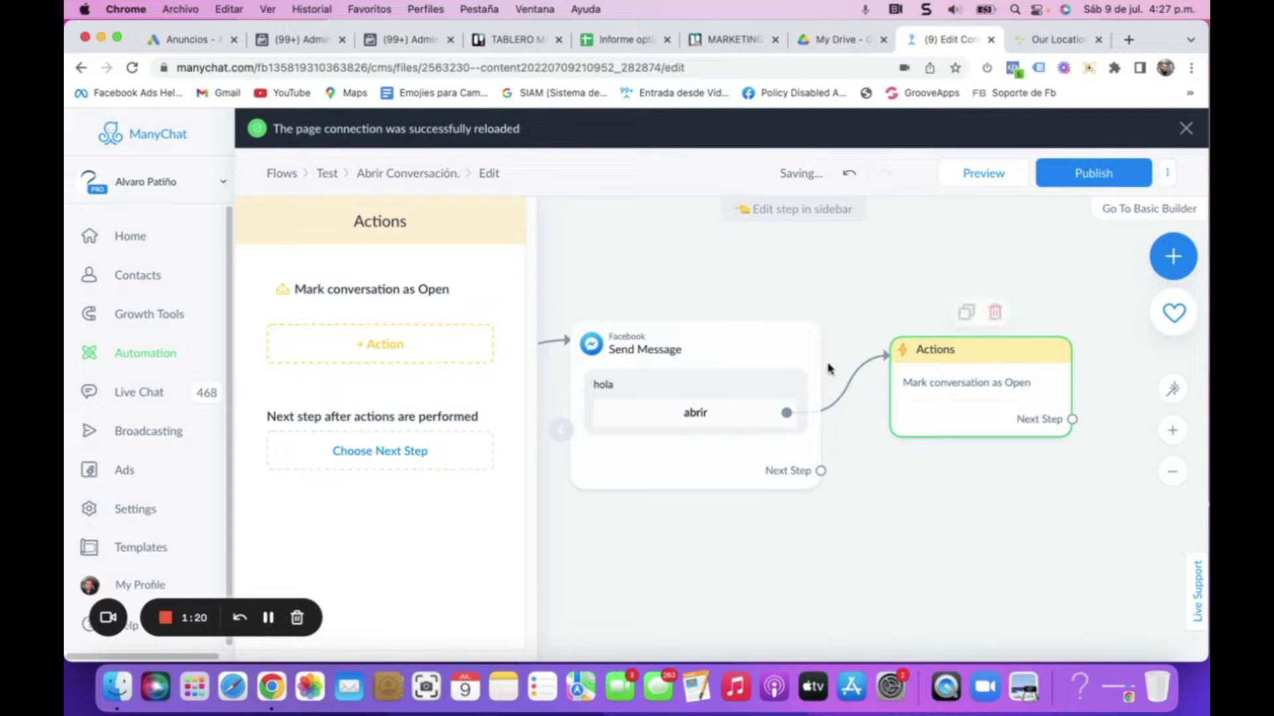
left_click(866, 287)
left_click(1105, 177)
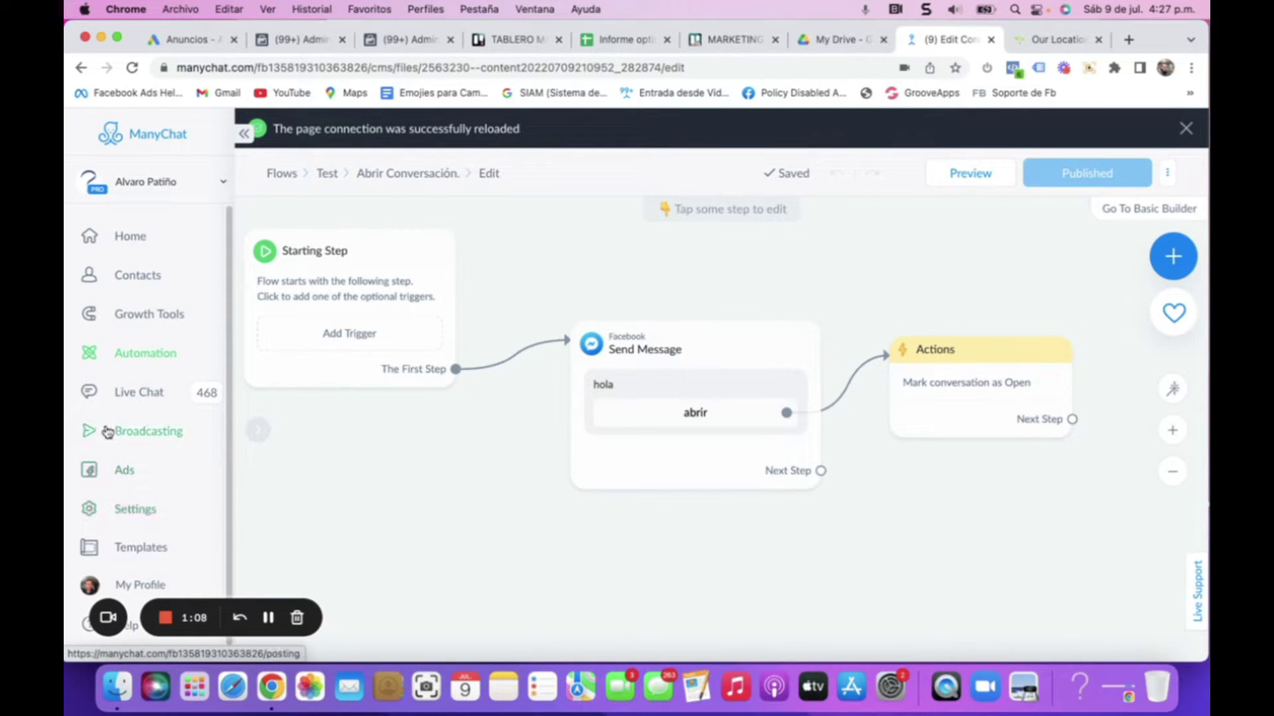
Review the Live Chat behavior and re-opened conversation settings, and look at the assigned conversations in Live Chat
left_click(124, 510)
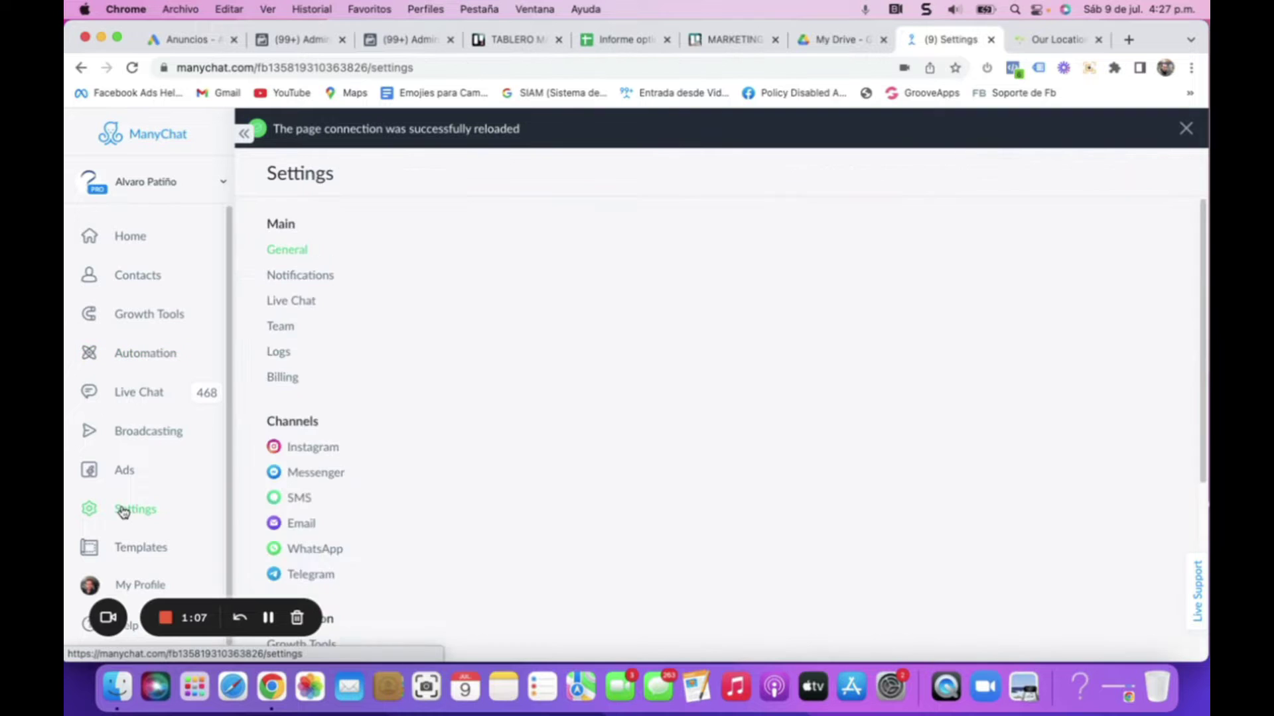
left_click(299, 300)
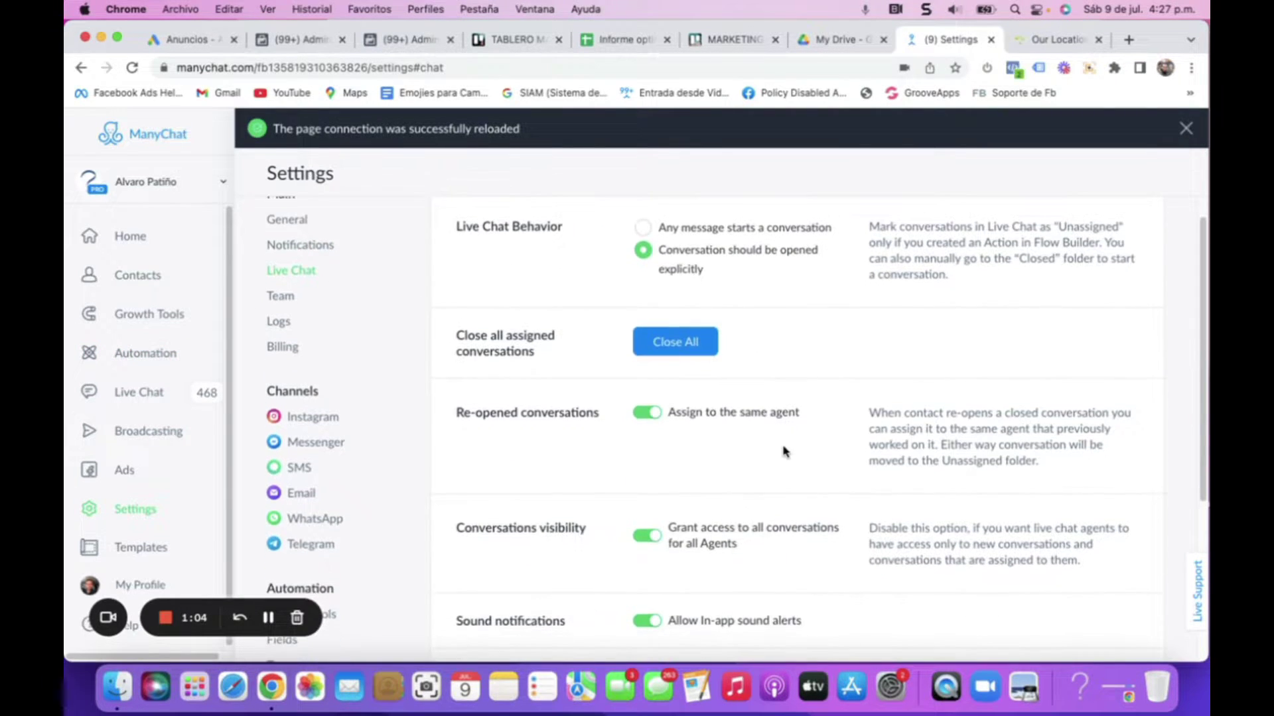
scroll(776, 438, "down", 1)
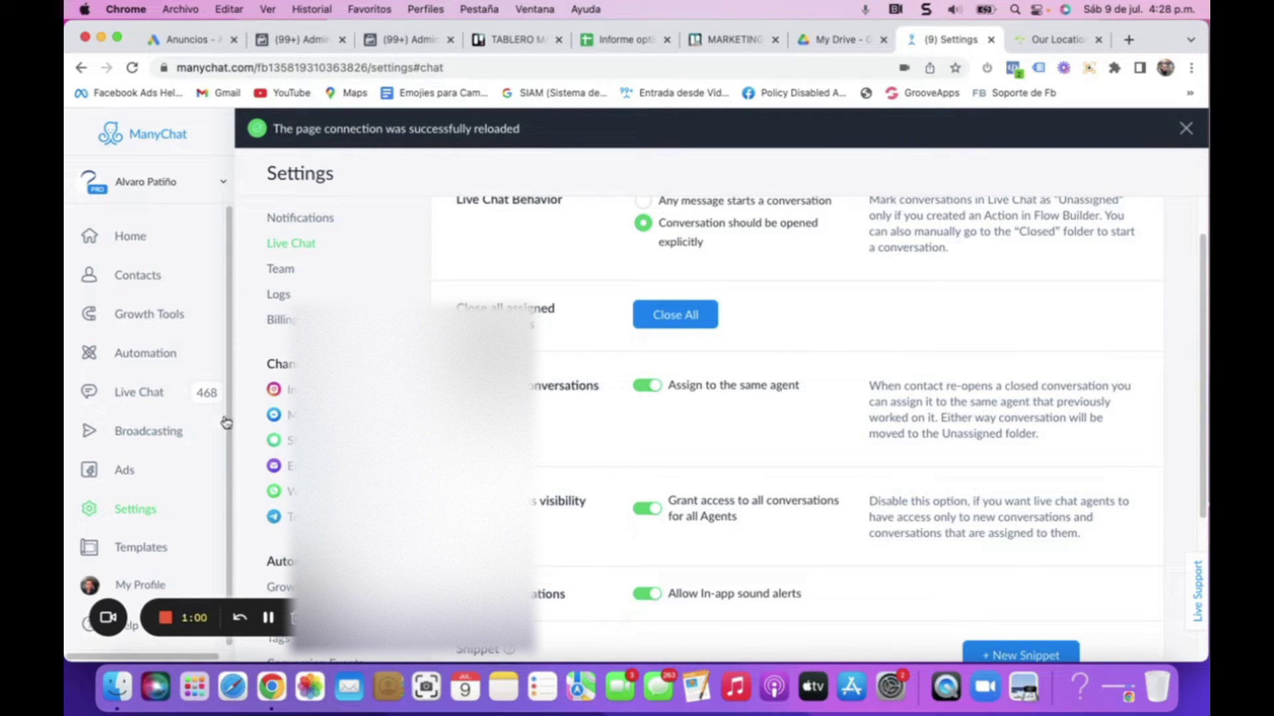
left_click(124, 393)
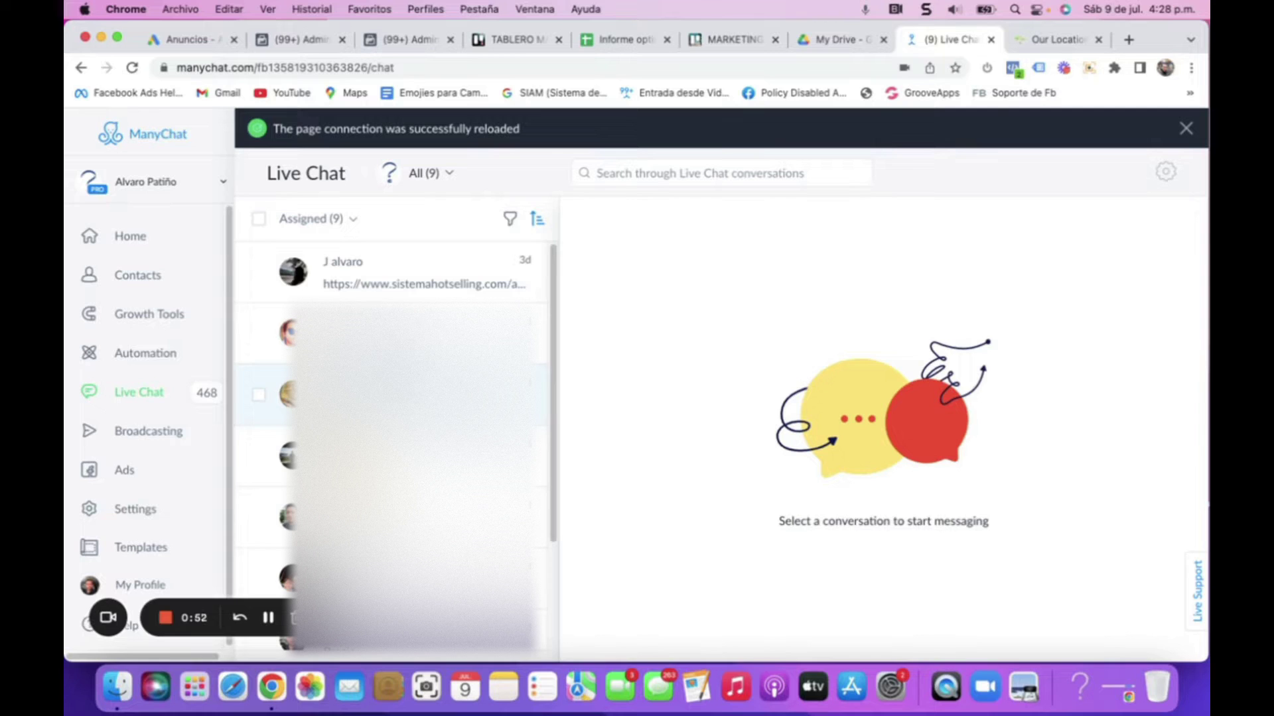
Return to the Live Chat settings and examine the re-opened conversations, conversations visibility, sound and snippet options
left_click(145, 521)
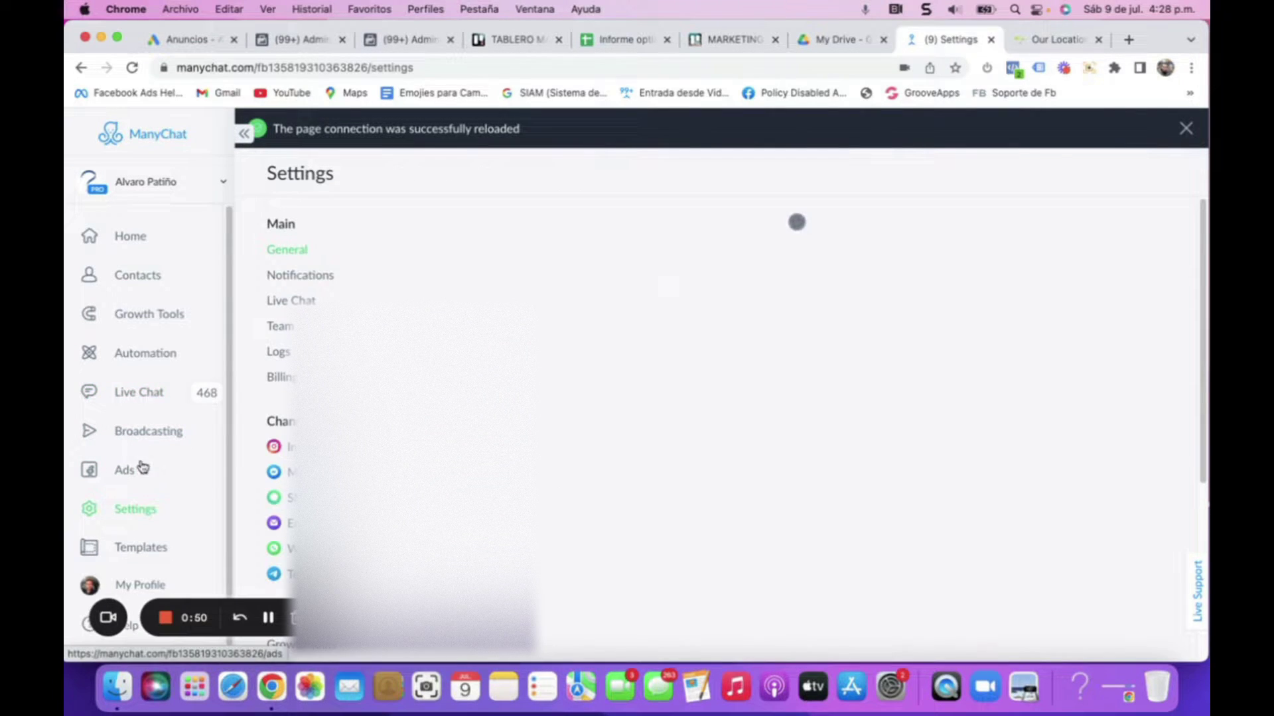
left_click(291, 300)
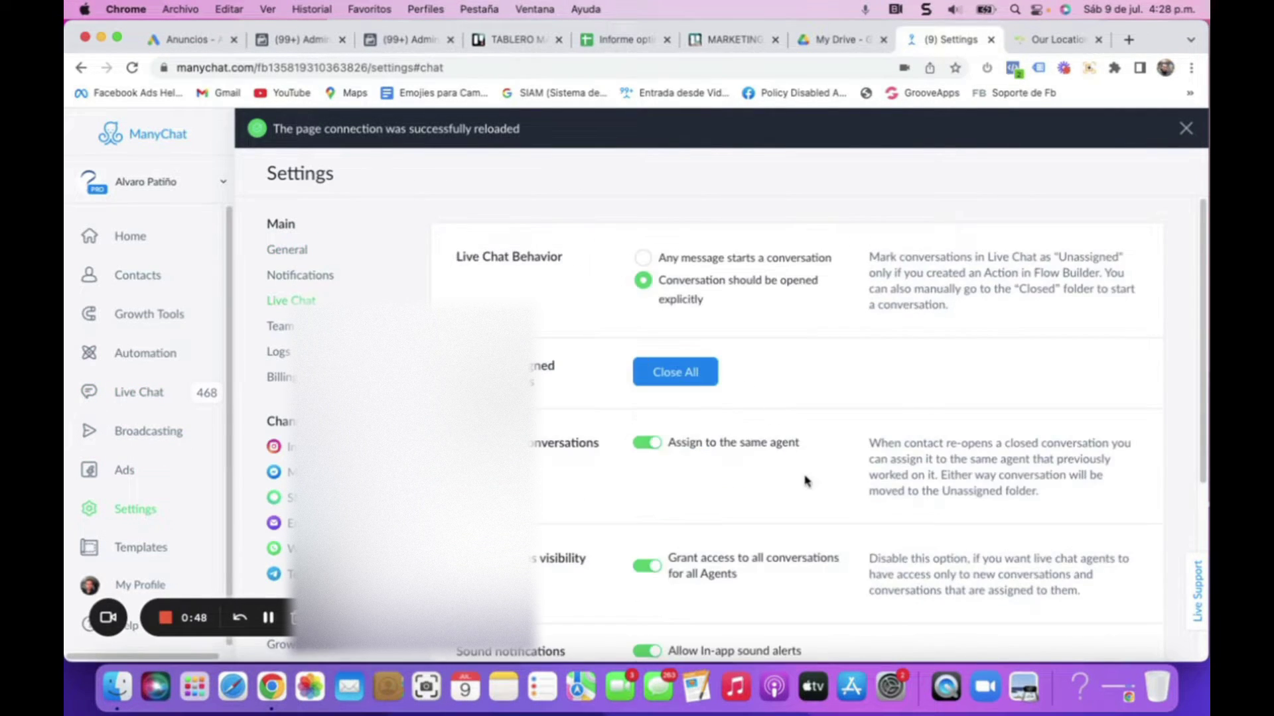
scroll(807, 480, "down", 2)
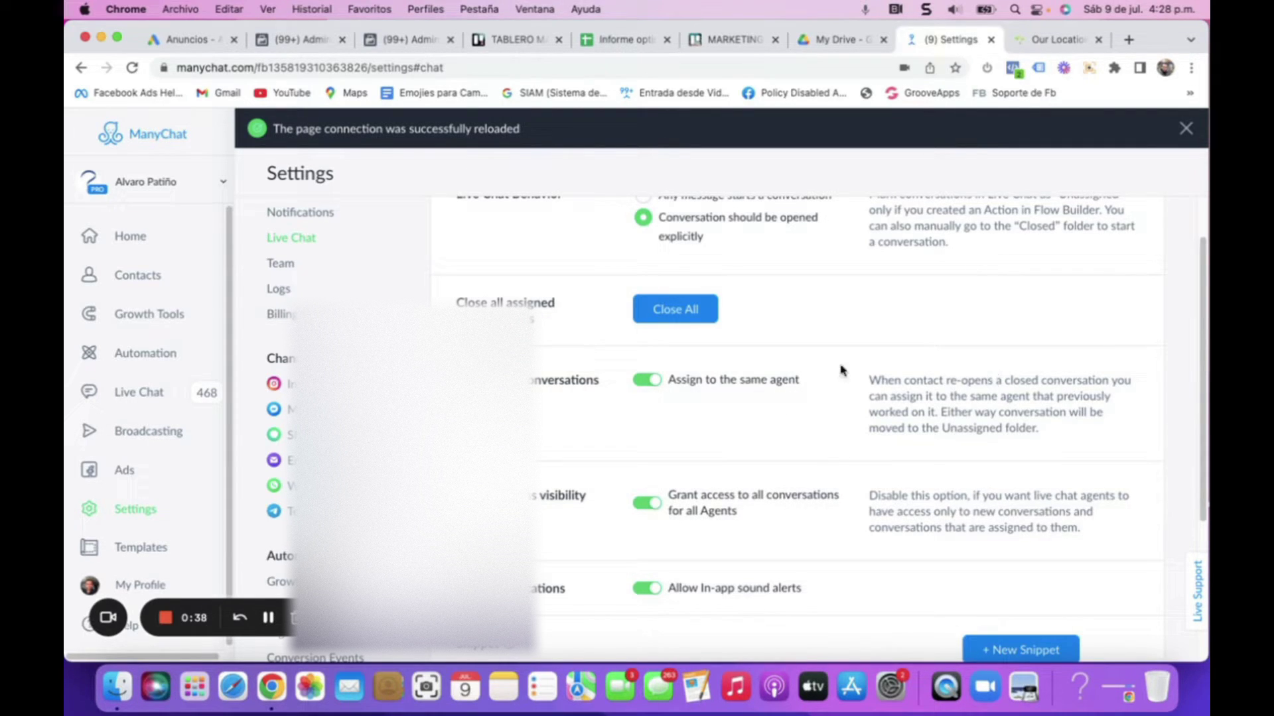
scroll(822, 471, "down", 3)
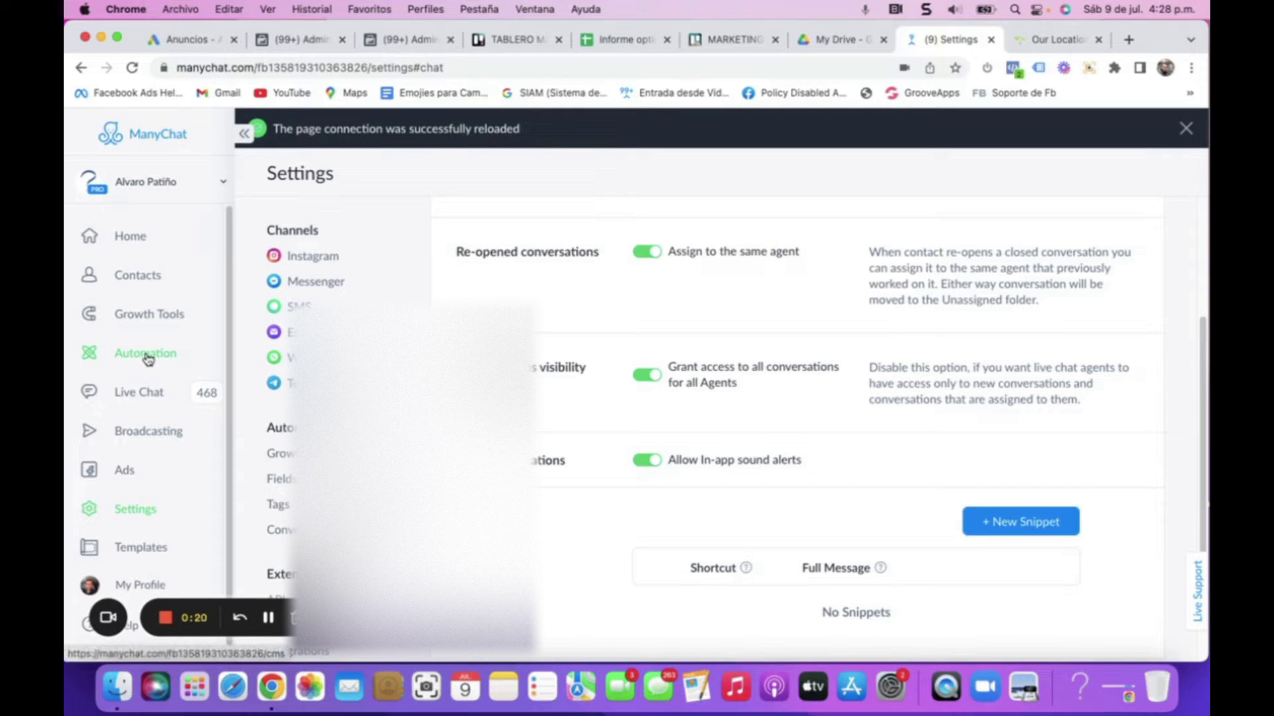
Examine the conversation status filter and the agent assignment filter in Live Chat without choosing any option
left_click(140, 392)
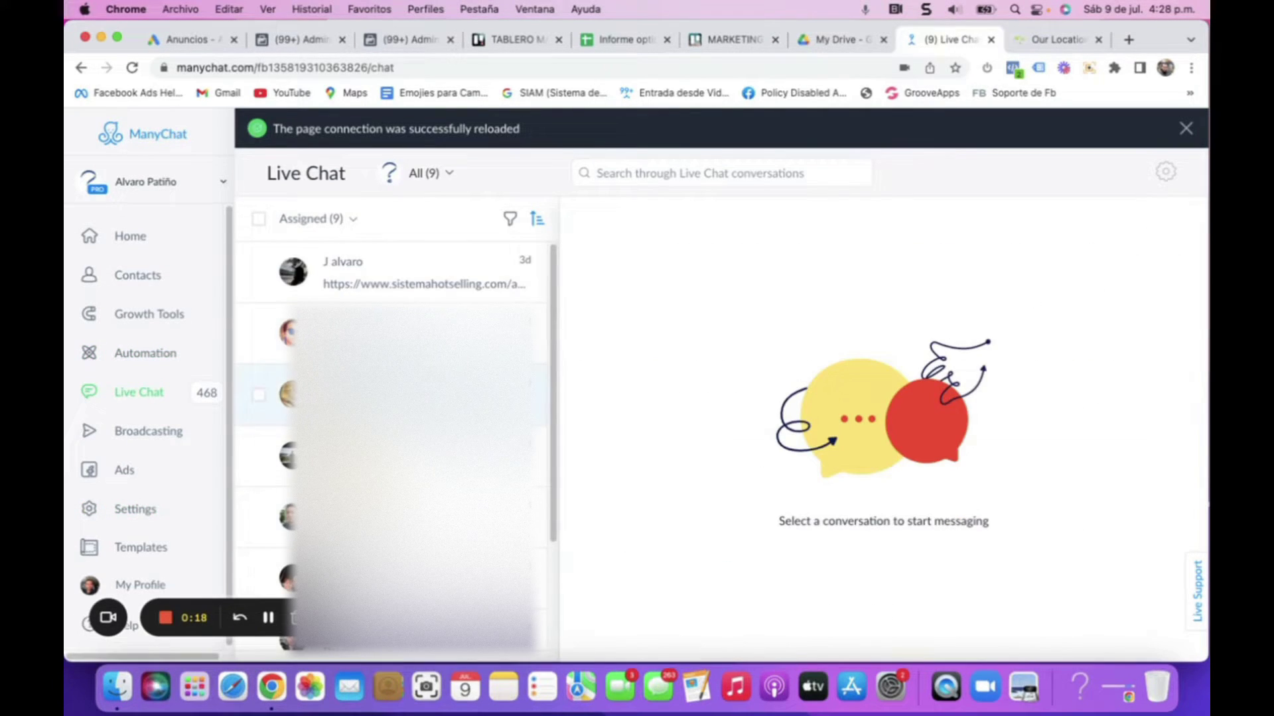
left_click(343, 221)
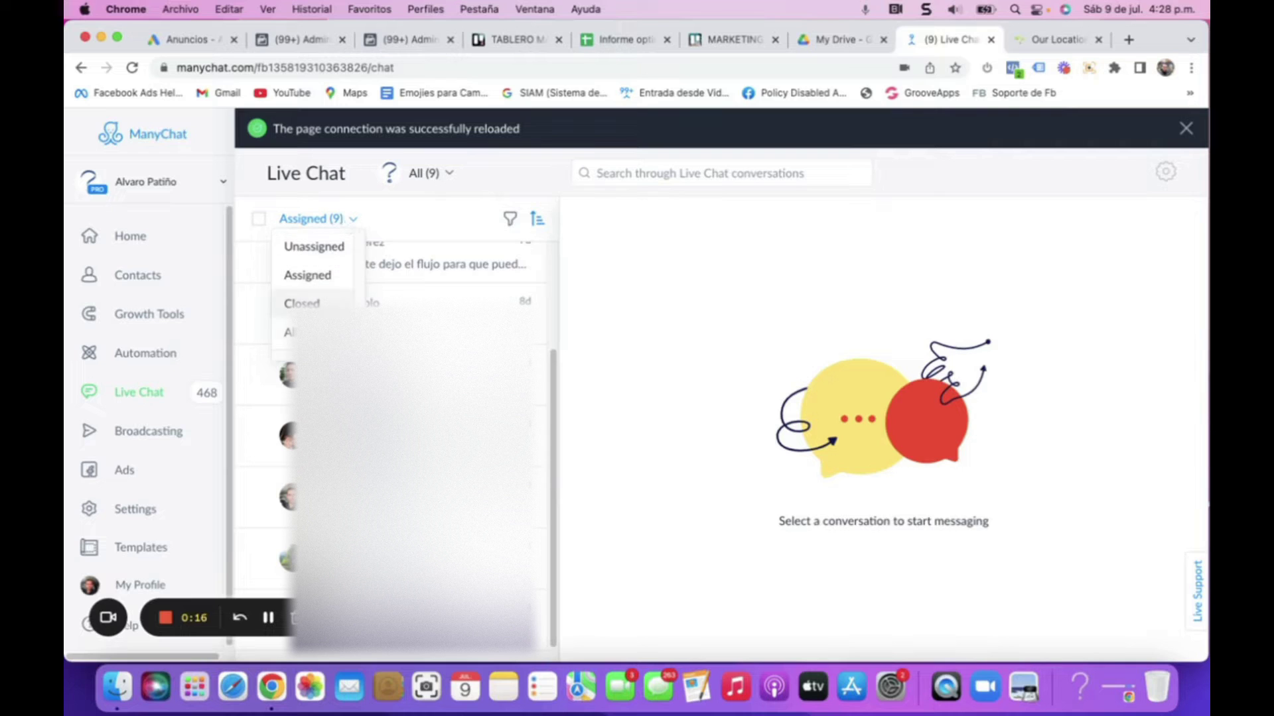
left_click(441, 175)
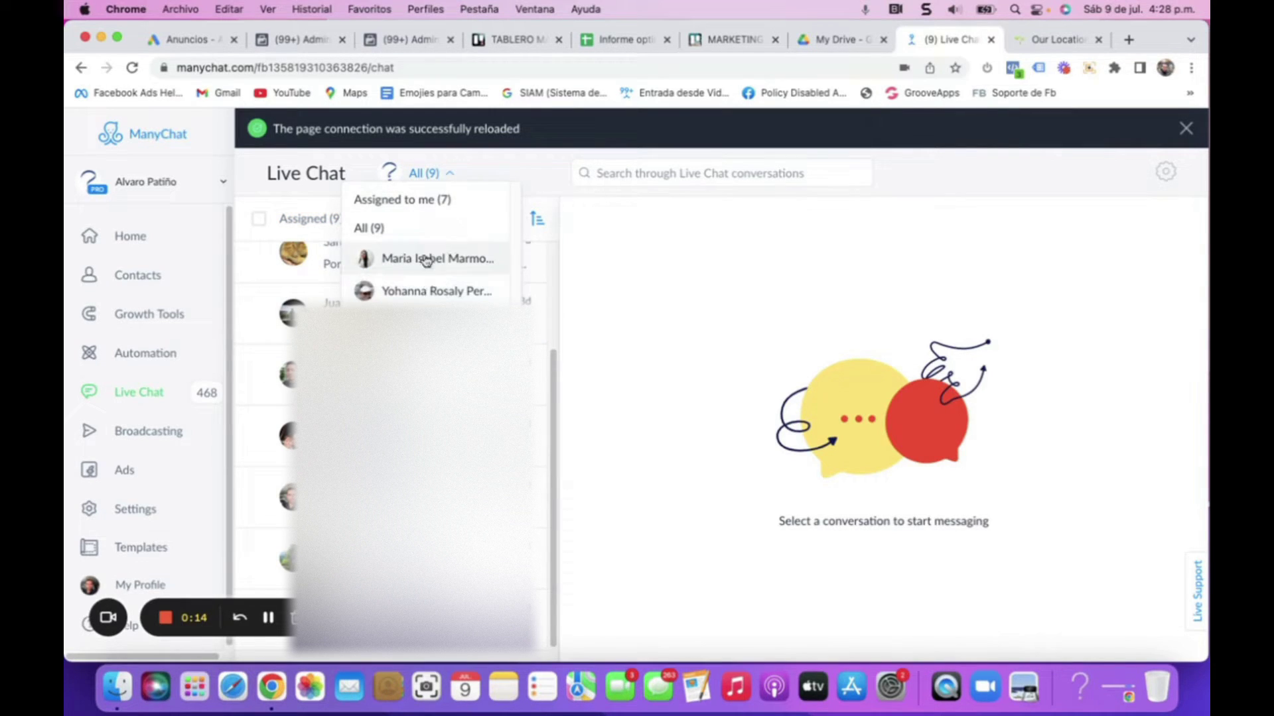
left_click(549, 173)
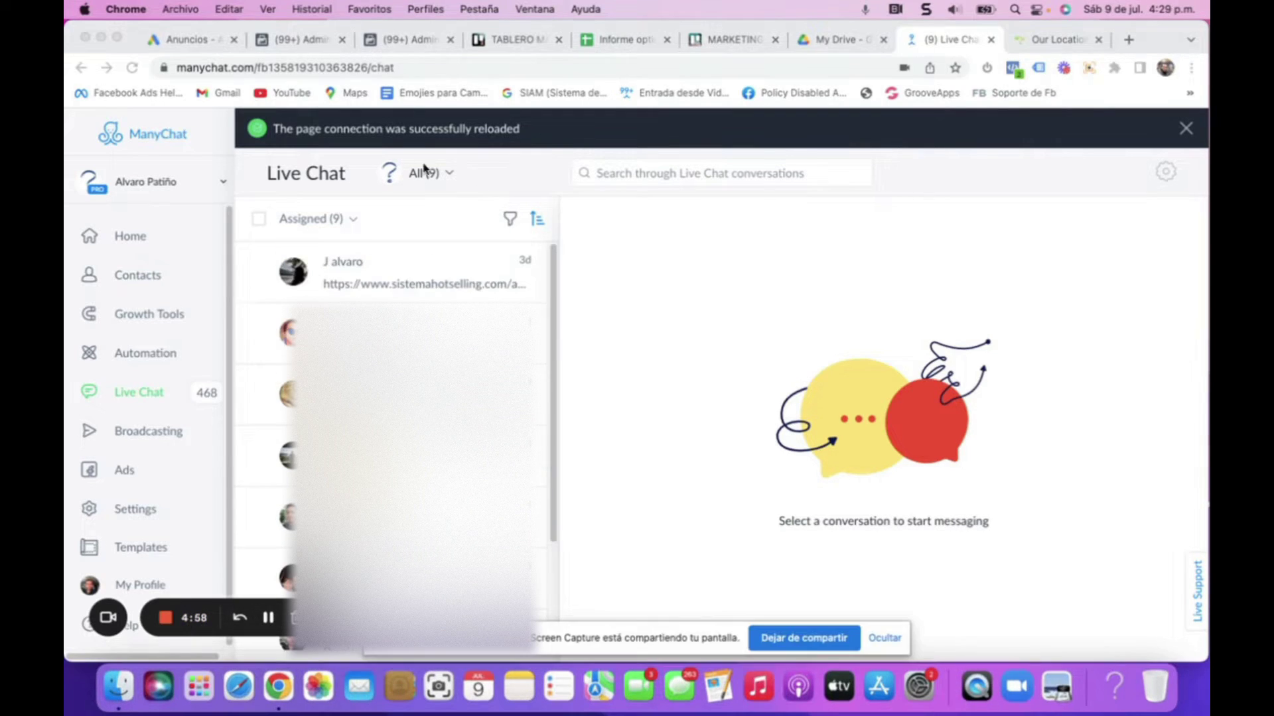
left_click(445, 174)
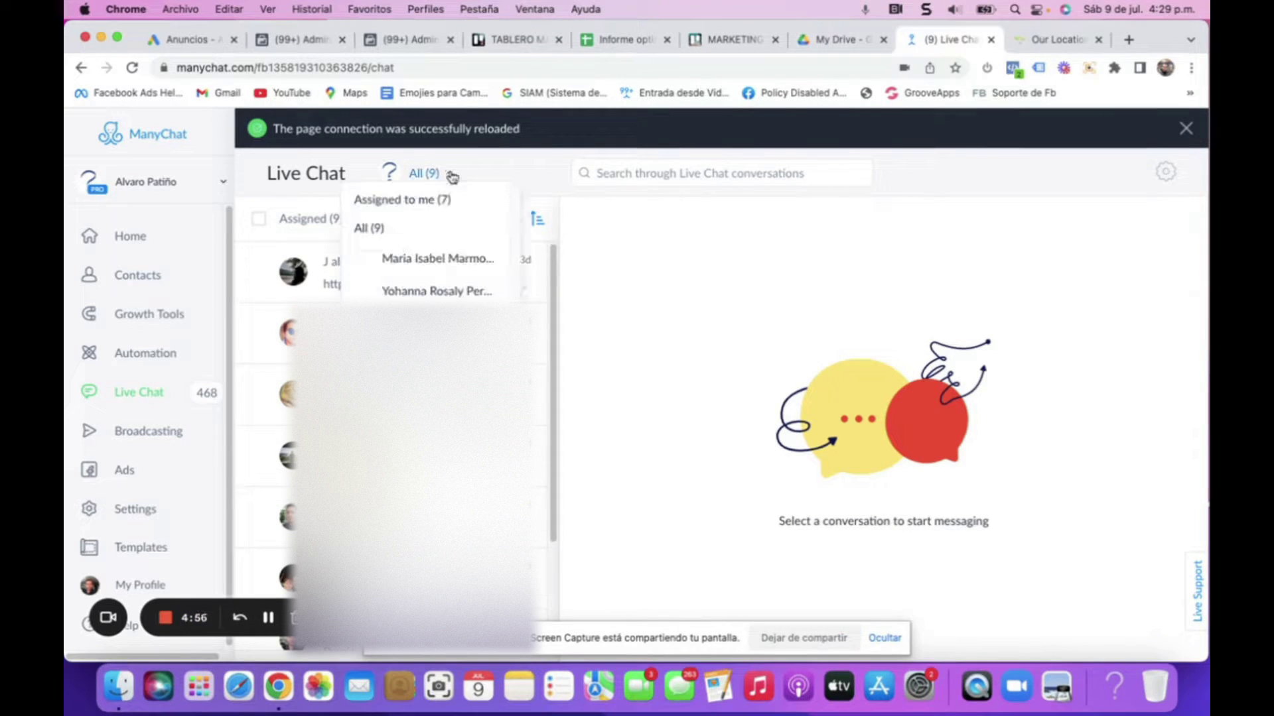
left_click(521, 163)
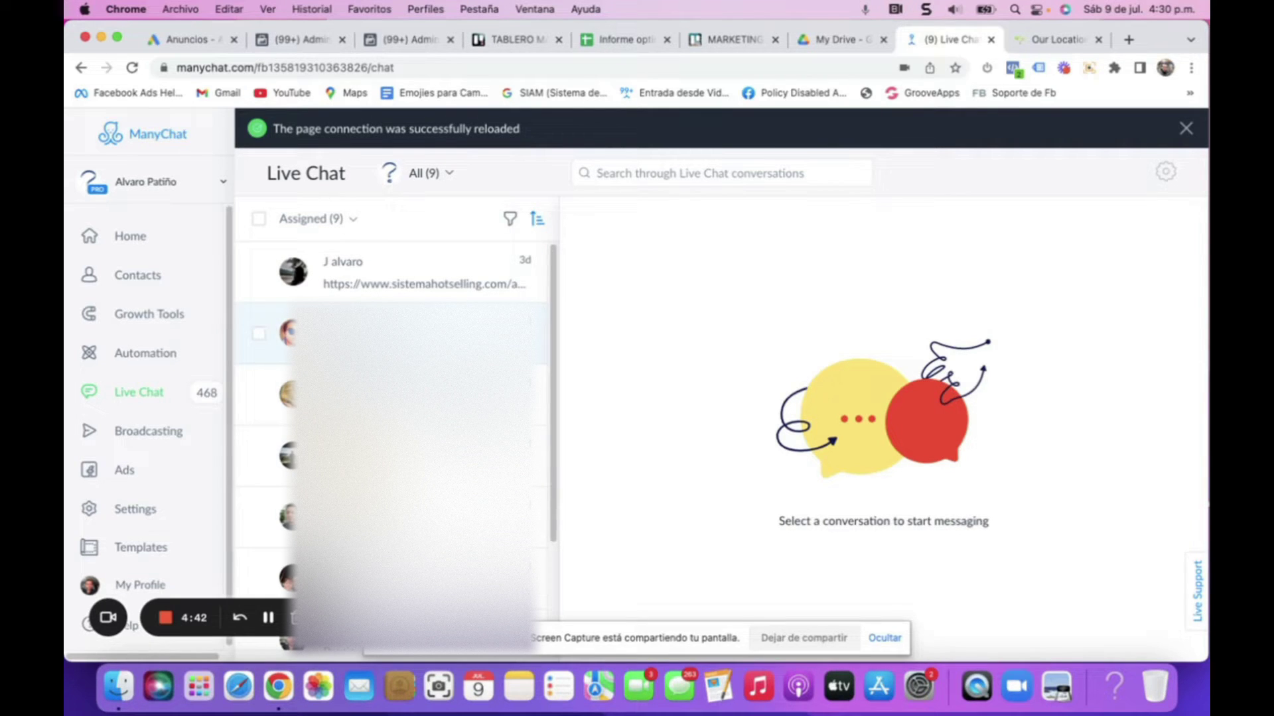
Go back to the Live Chat settings and toggle "Allow In-app sound alerts" under Sound notifications
left_click(131, 509)
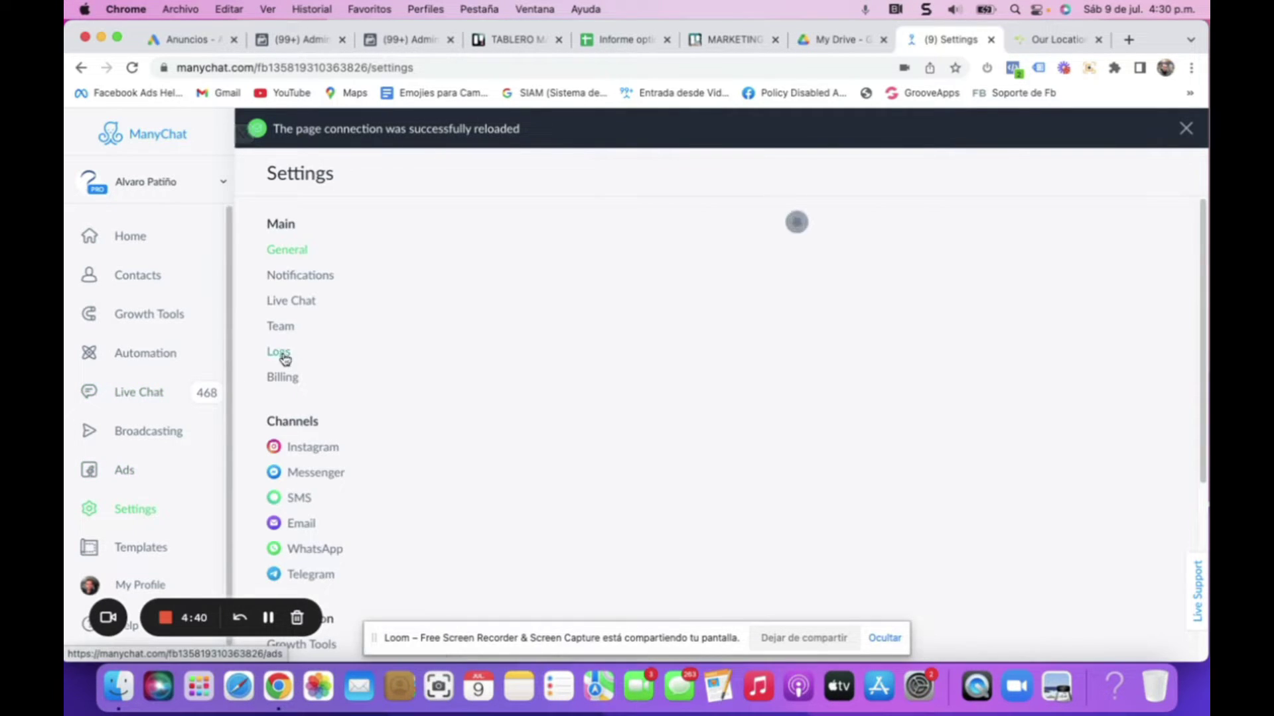
left_click(292, 301)
scroll(730, 464, "down", 5)
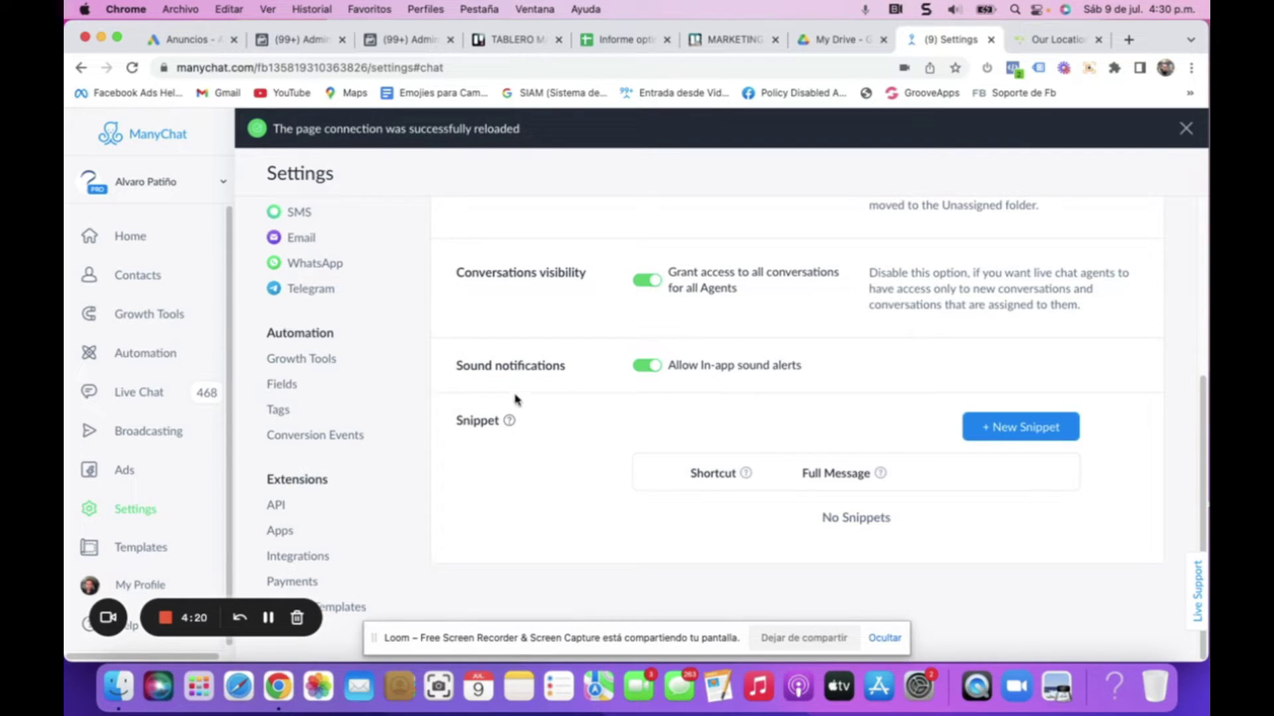
left_click(638, 369)
Start a new Live Chat snippet with the shortcut "Información"
left_click(1025, 429)
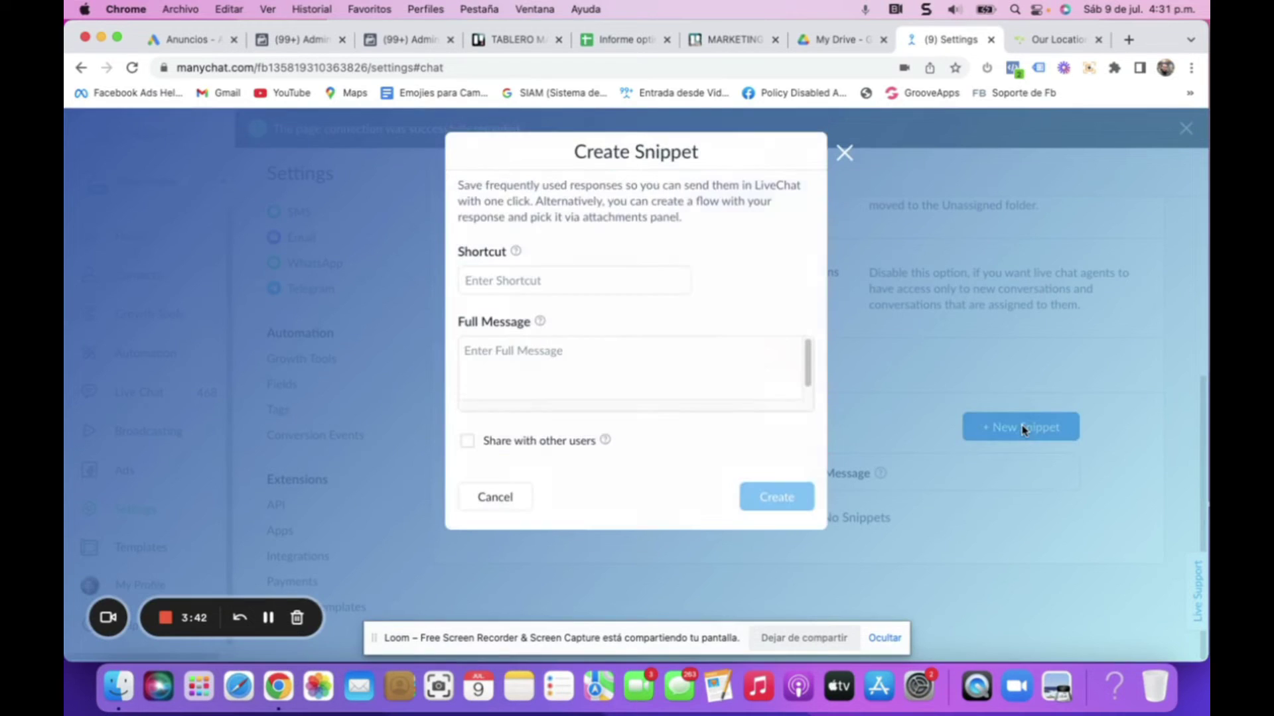
left_click(540, 281)
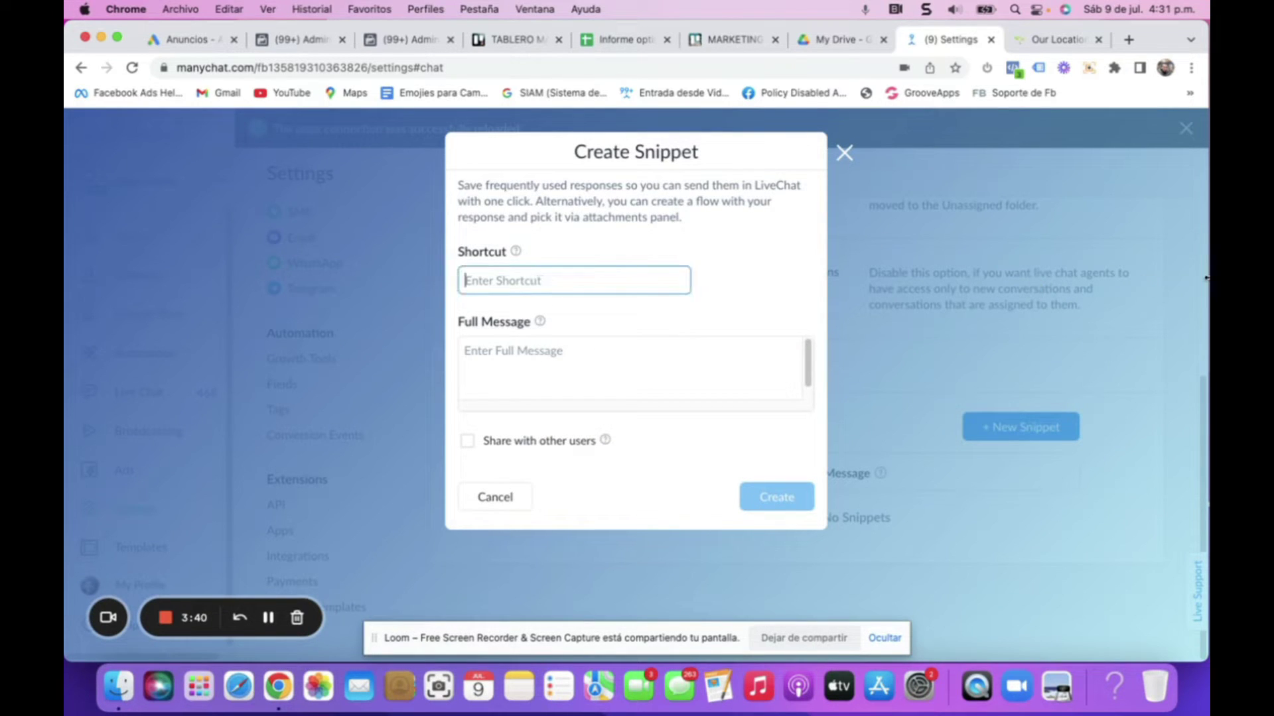
type("INformación")
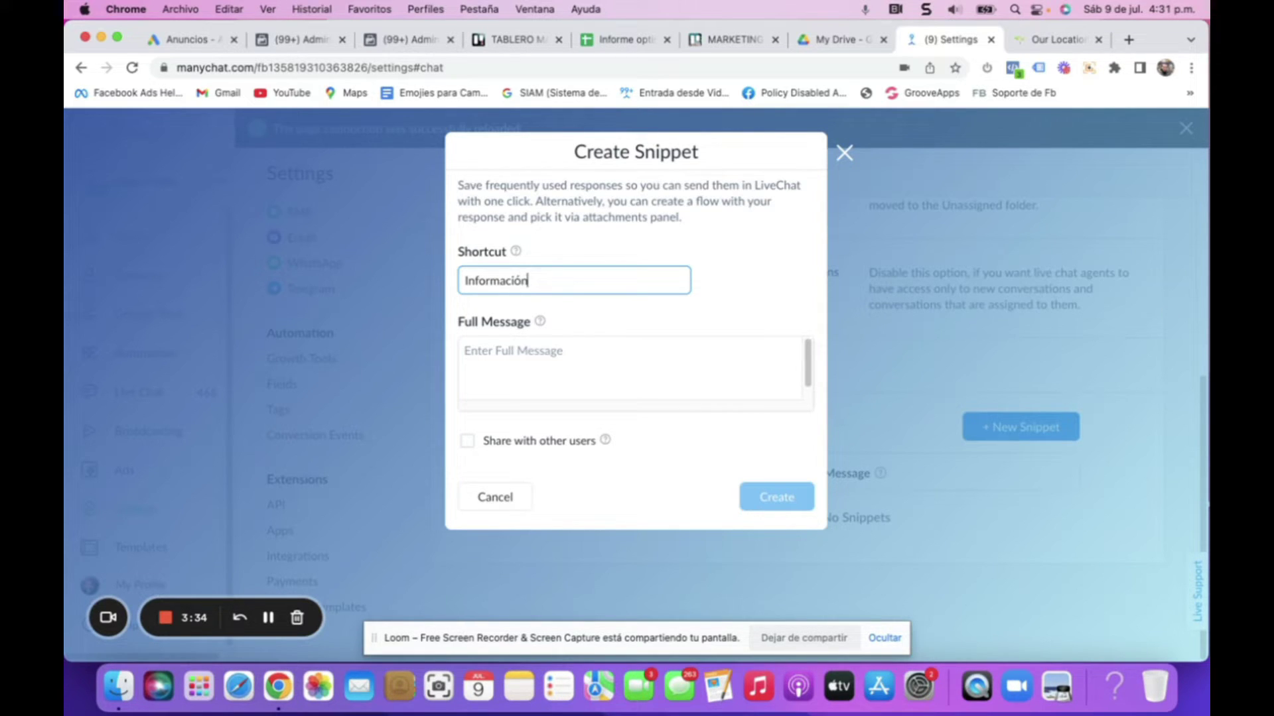
Write "Hola, para más información llamar al ....." as the snippet's full message and create the snippet
left_click(588, 359)
type("Hola")
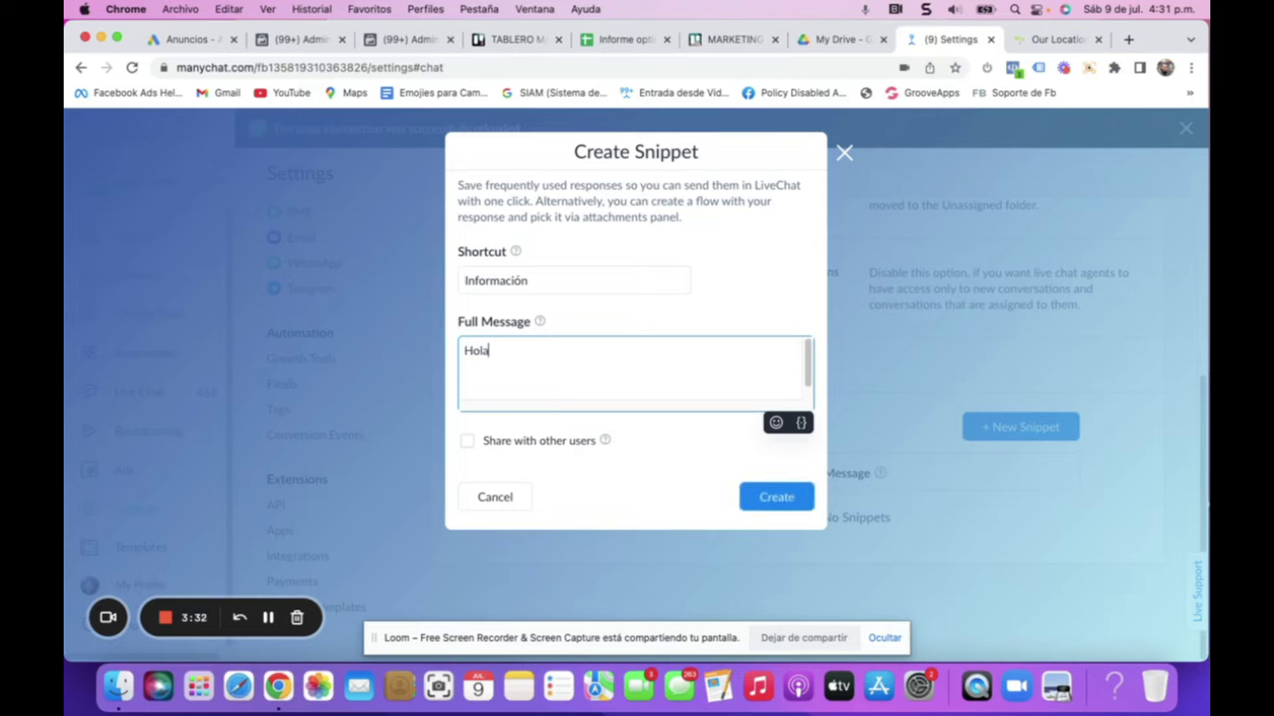
type(", para mcas")
key("BackSpace")
key("BackSpace")
key("BackSpace")
key("BackSpace")
type("ás inform")
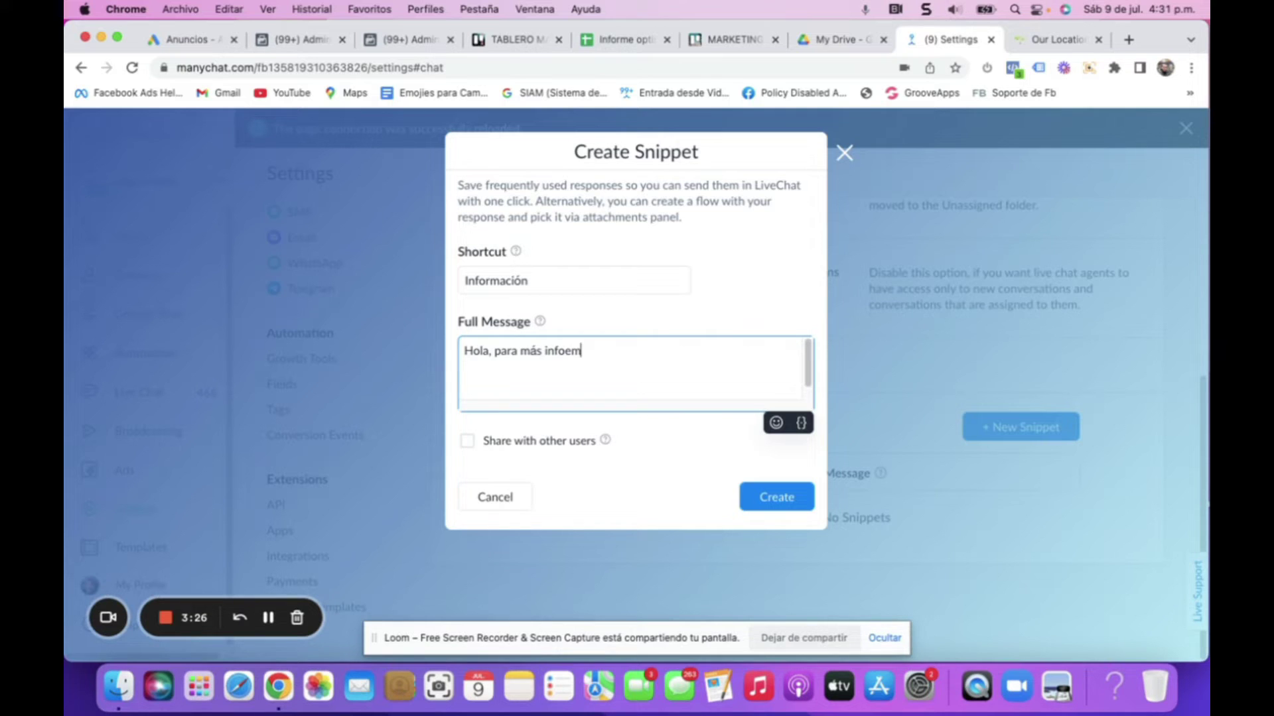
key("BackSpace")
key("BackSpace")
type("rmación llamar al ...")
left_click(780, 499)
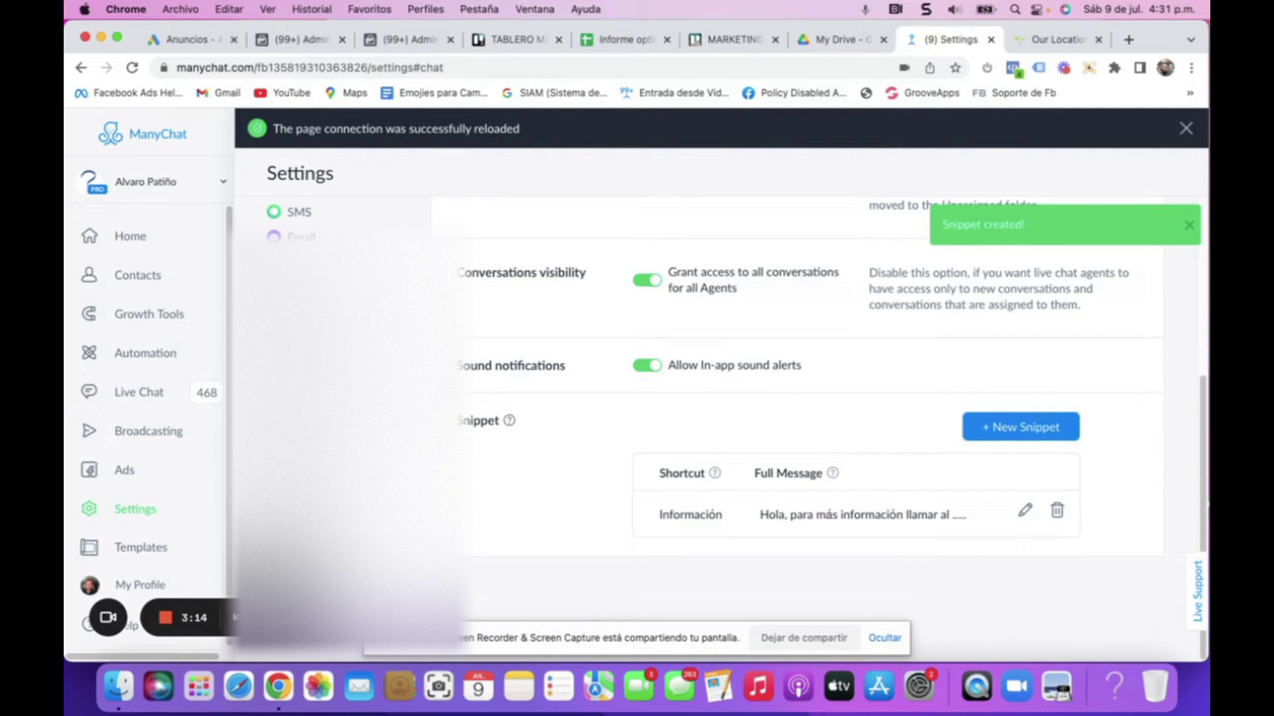
Go to Live Chat, hide the screen-sharing notice and insert the "Información" snippet into the open Instagram conversation's reply
left_click(144, 395)
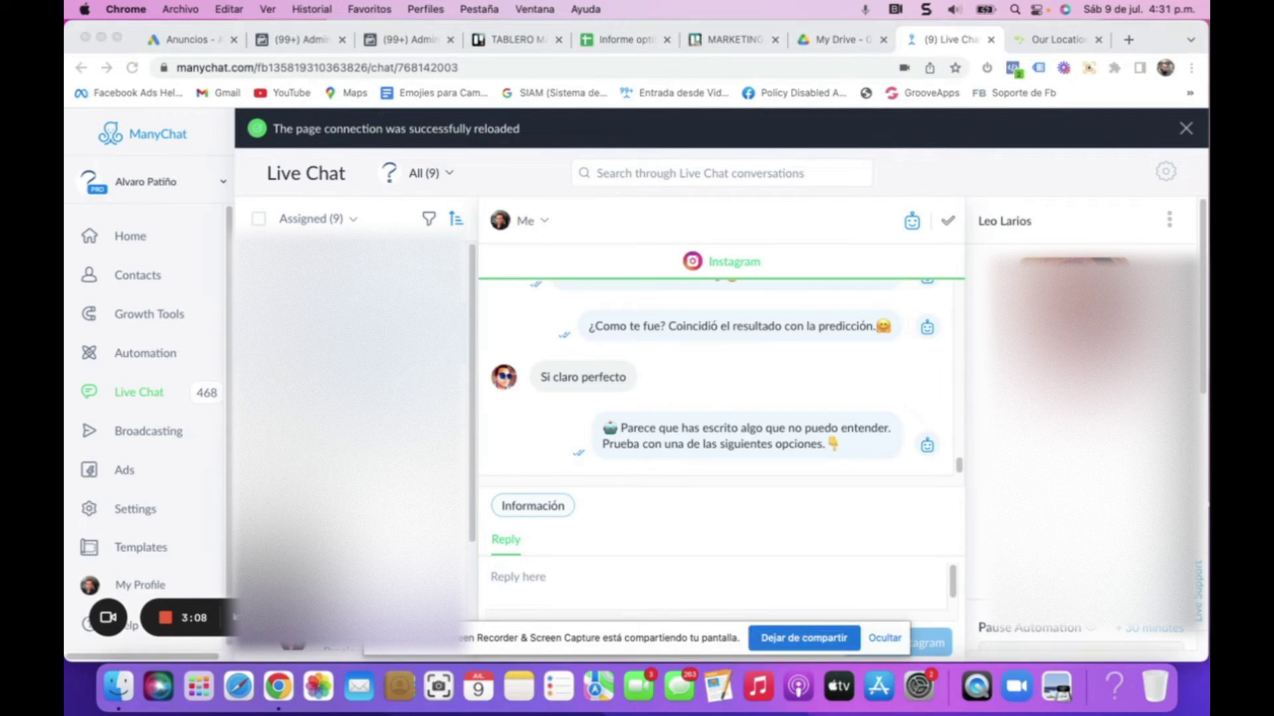
left_click(884, 637)
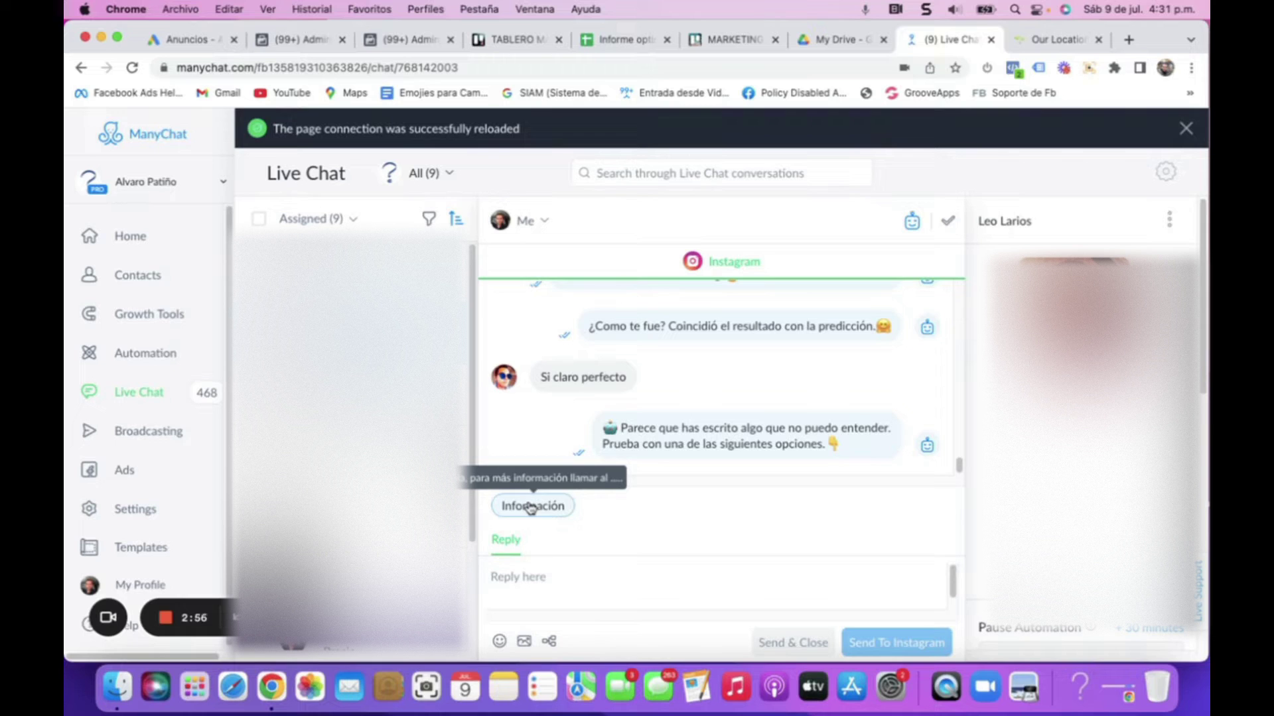
left_click(531, 507)
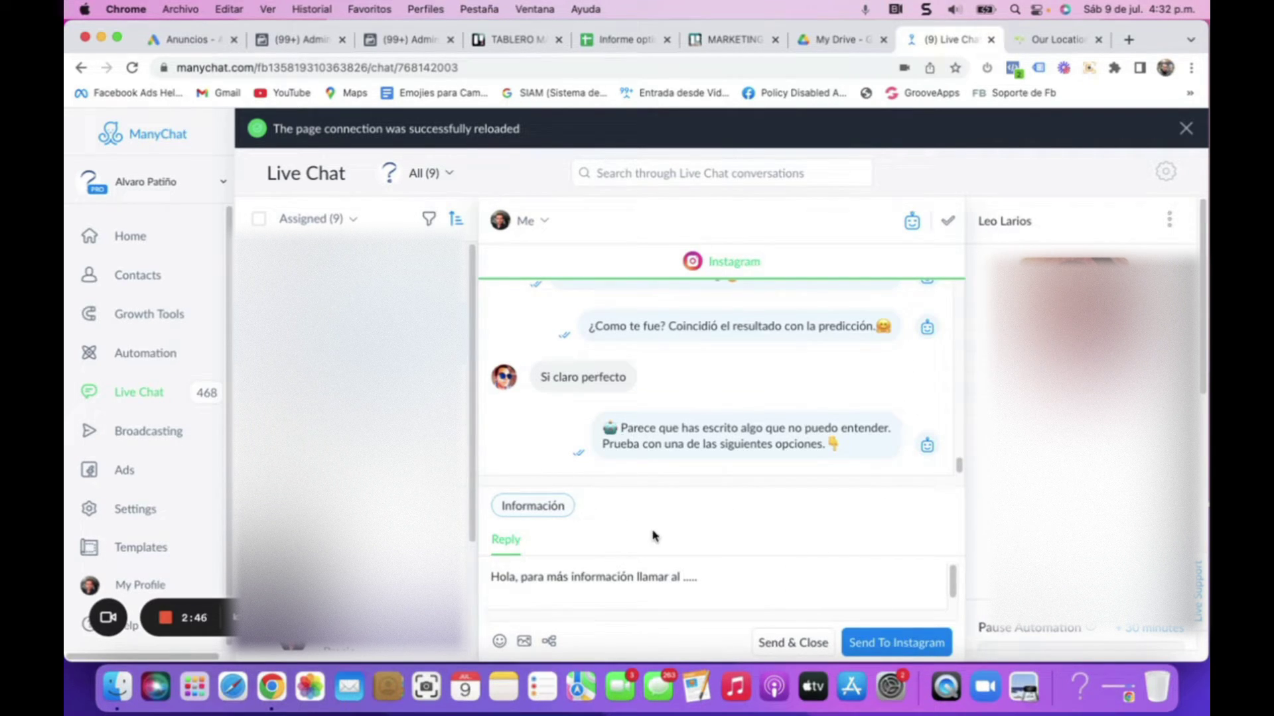
Clear the inserted snippet text from the conversation's reply without sending it
left_click_drag(717, 582, 506, 578)
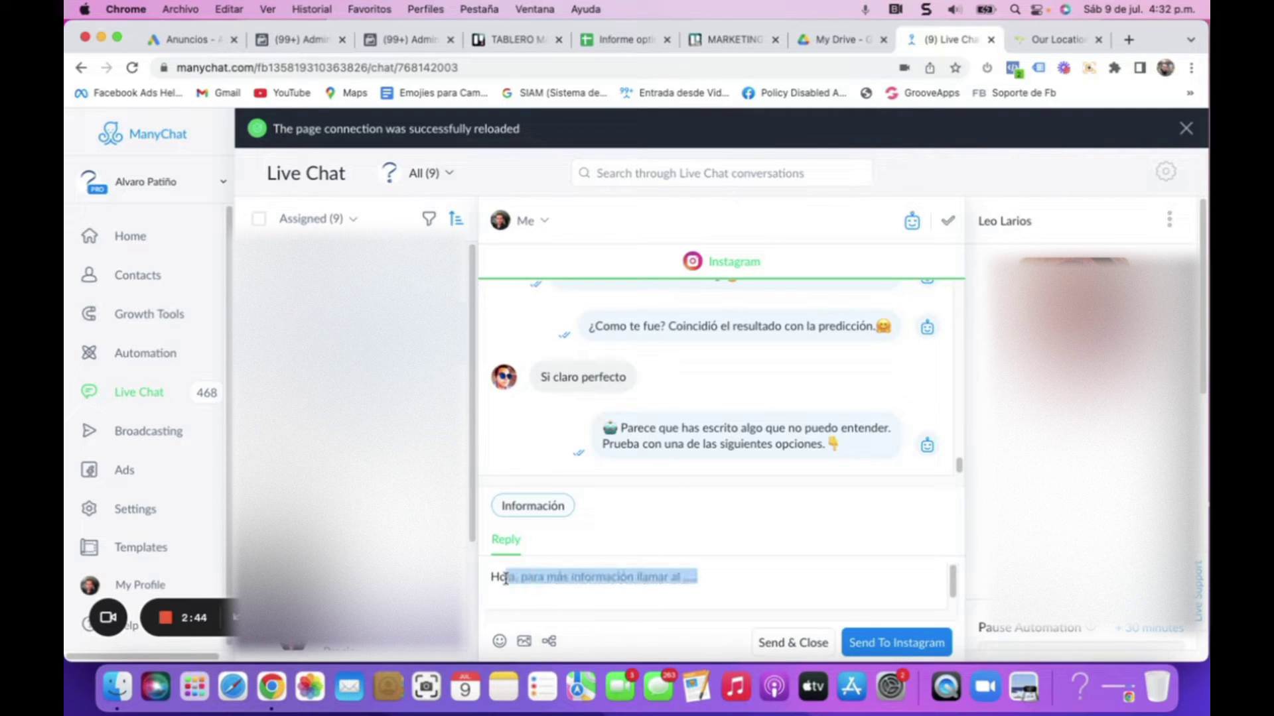
key("BackSpace")
key("BackSpace")
key("BackSpace")
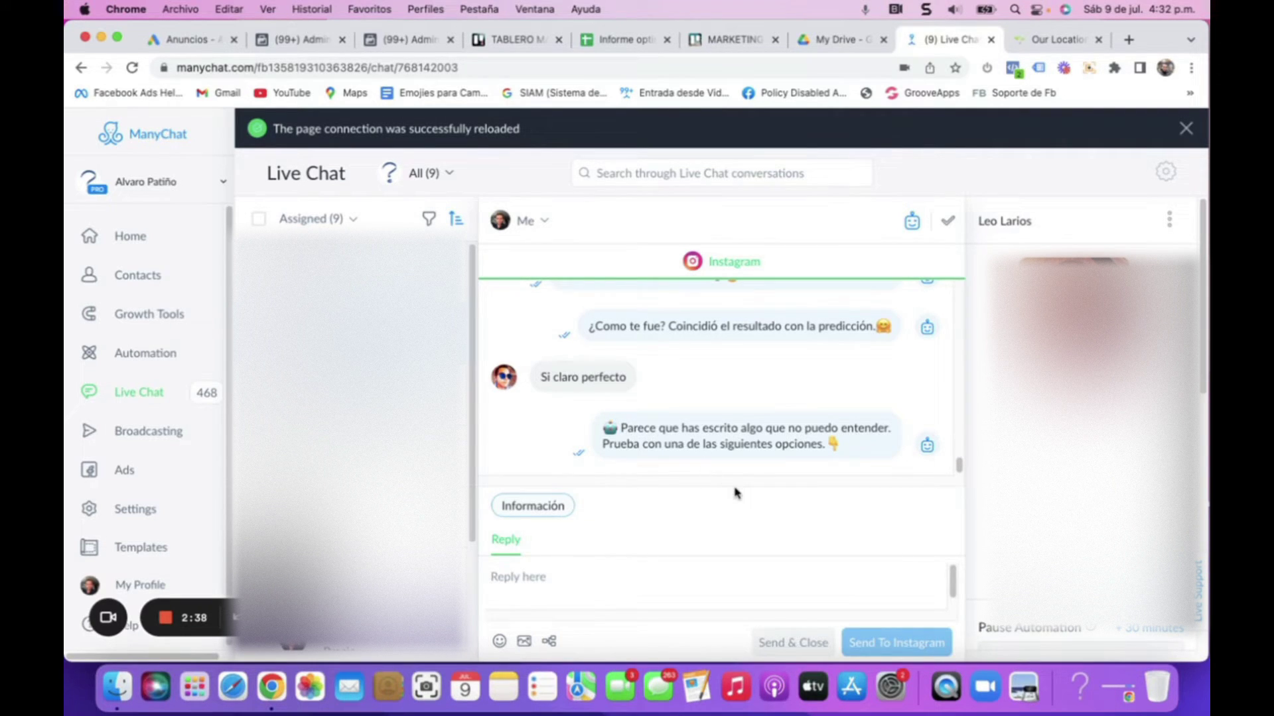
Return to the Live Chat settings, open the "Información" snippet for editing and enable "Share with other users"
left_click(104, 512)
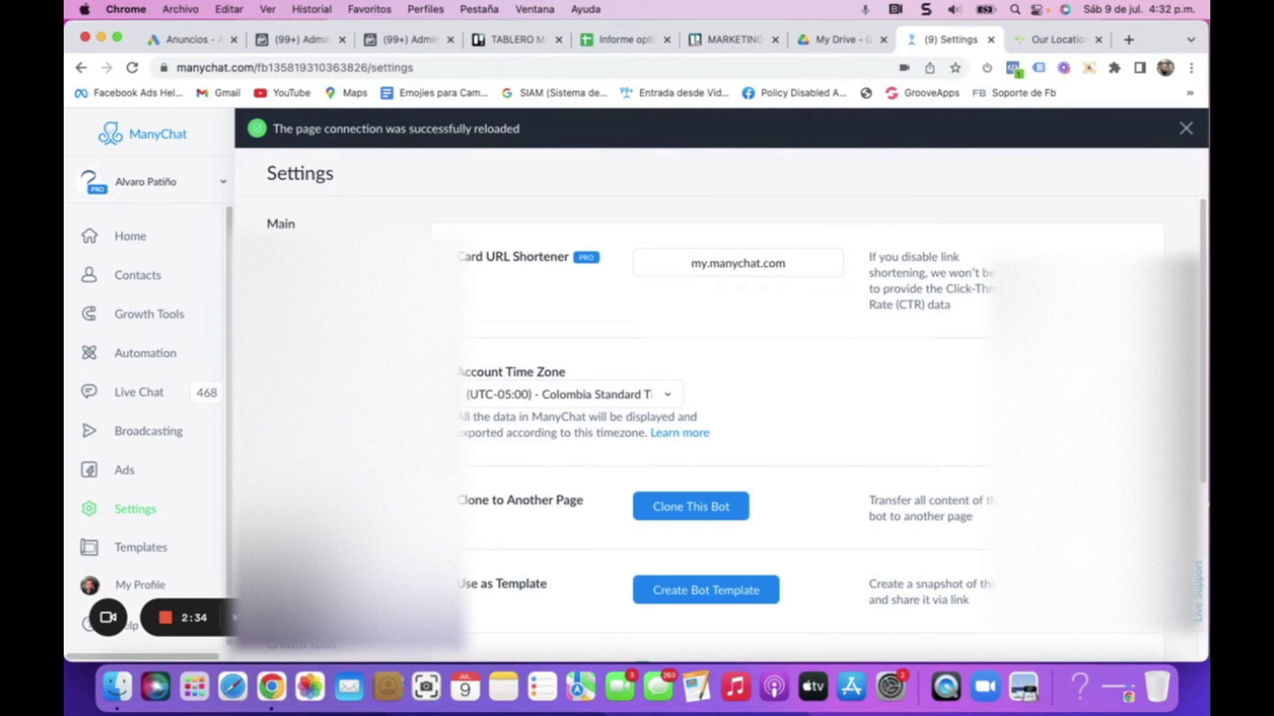
scroll(733, 426, "down", 15)
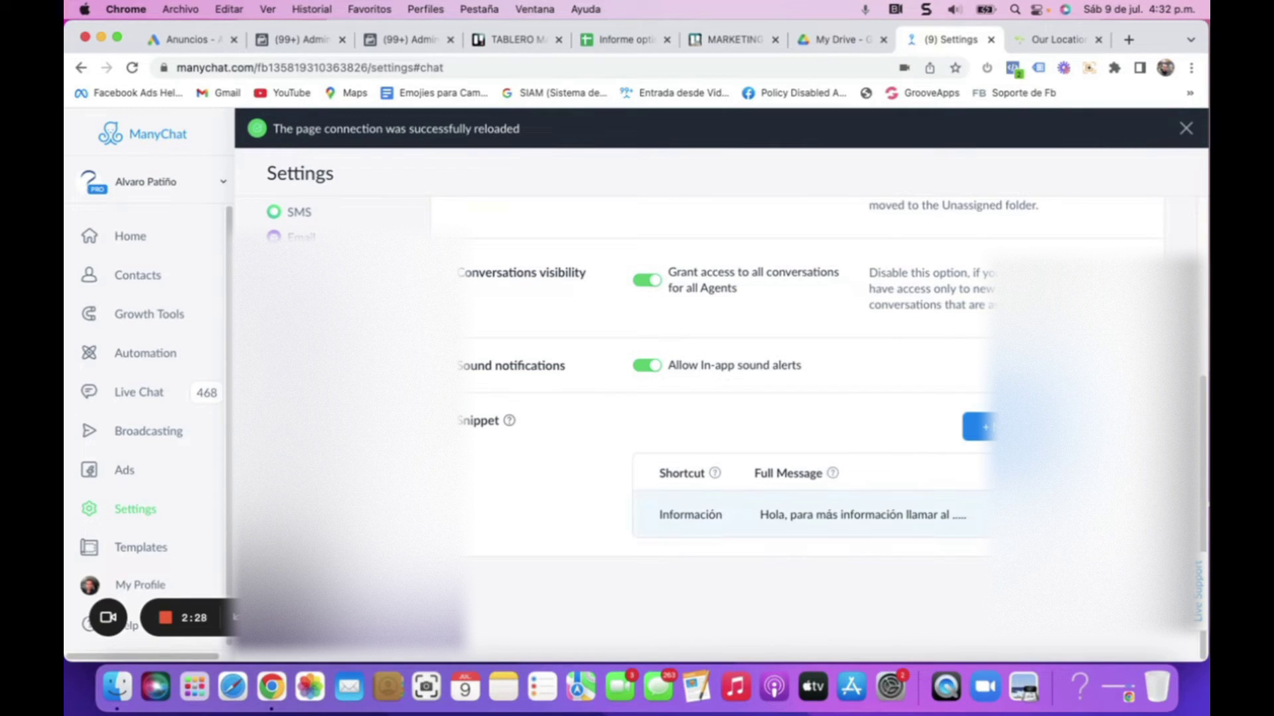
left_click(769, 515)
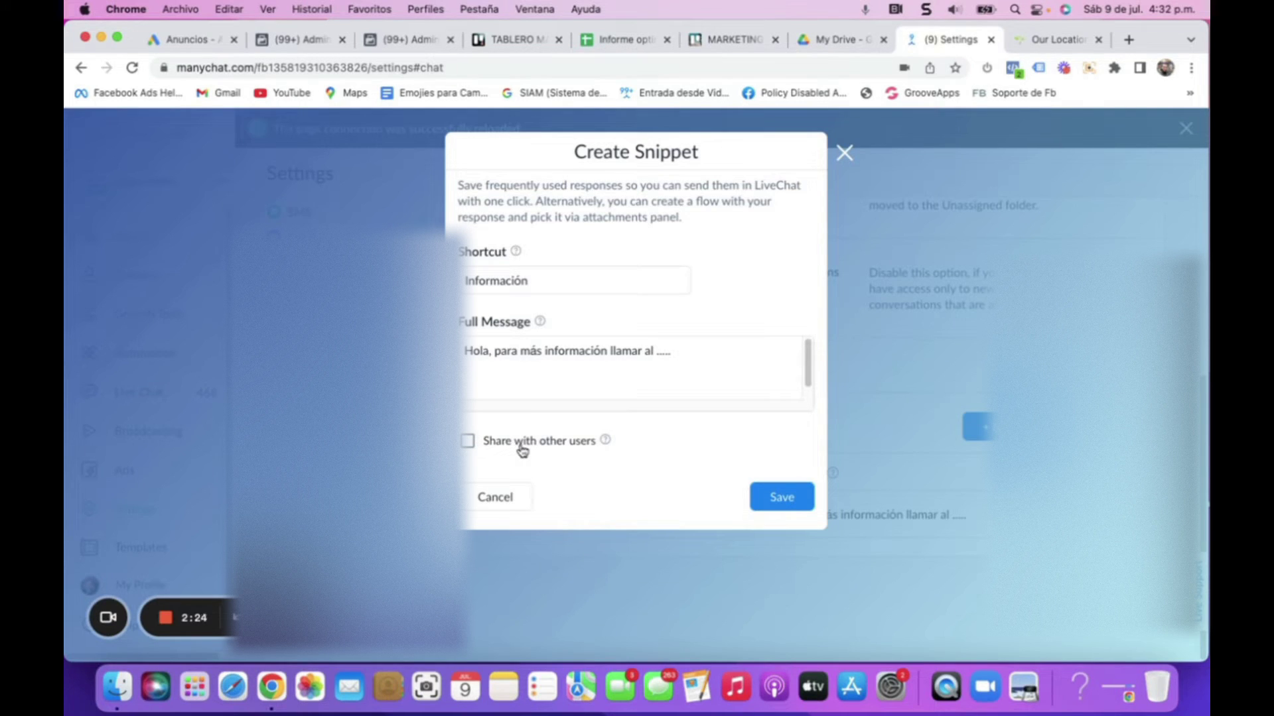
mouse_move(603, 445)
left_click(468, 441)
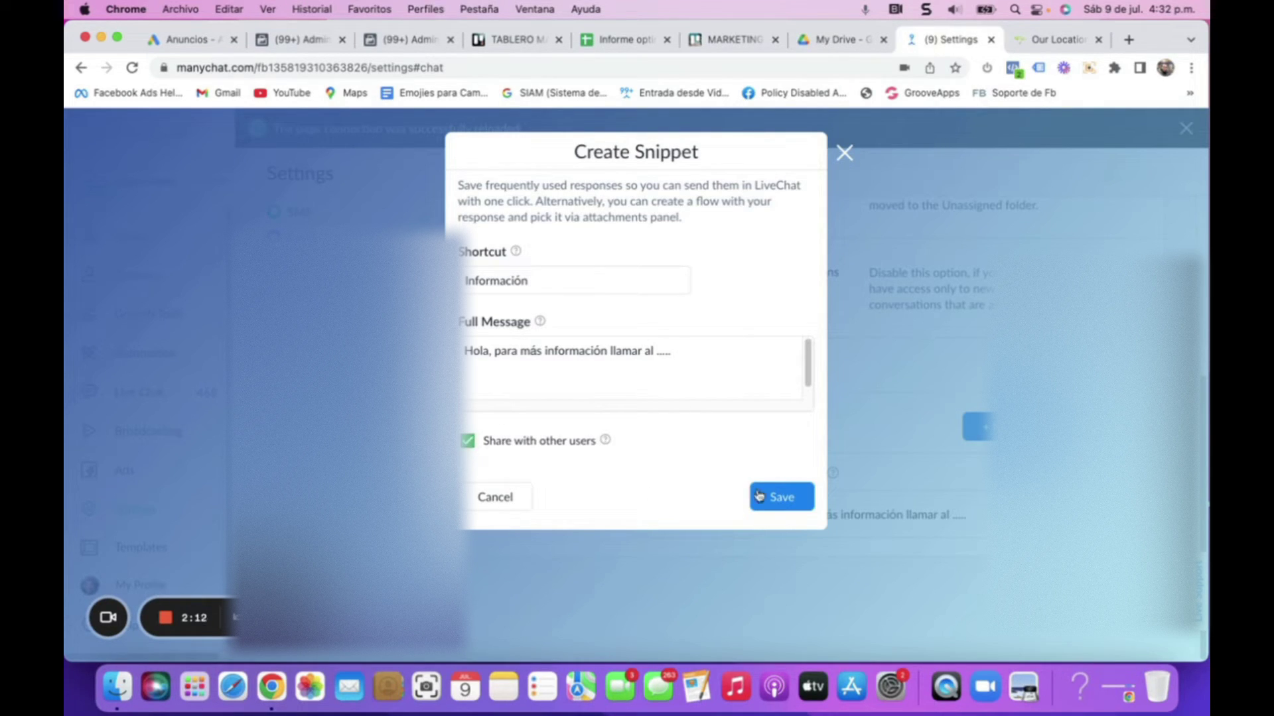